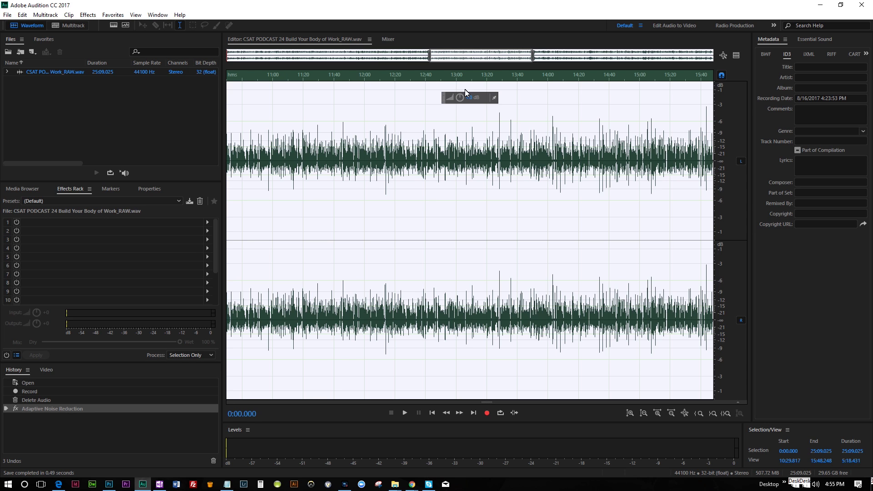
Step: Create a multitrack session named "CSAT Podcast 24" from the Podcast template
left_click(8, 16)
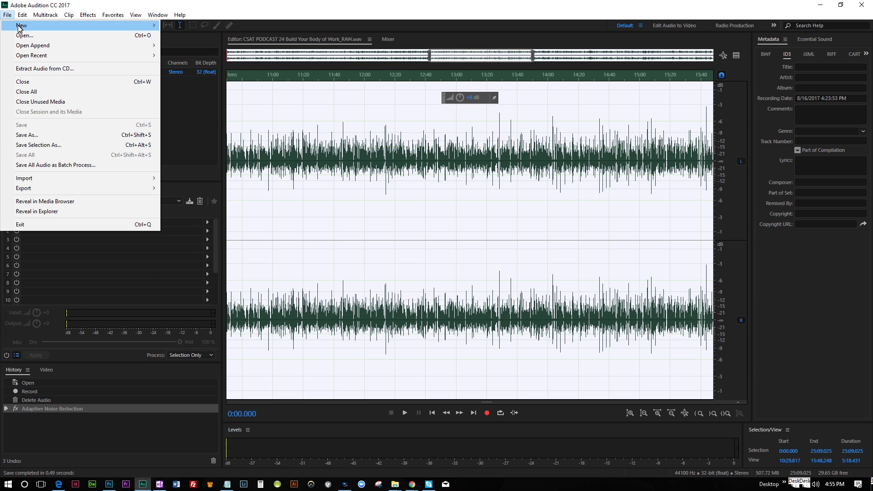
mouse_move(20, 27)
left_click(223, 26)
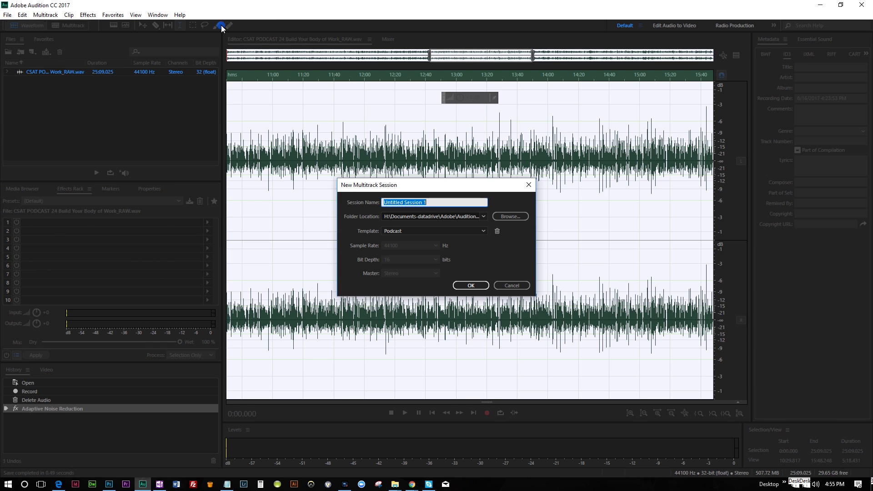
left_click(443, 234)
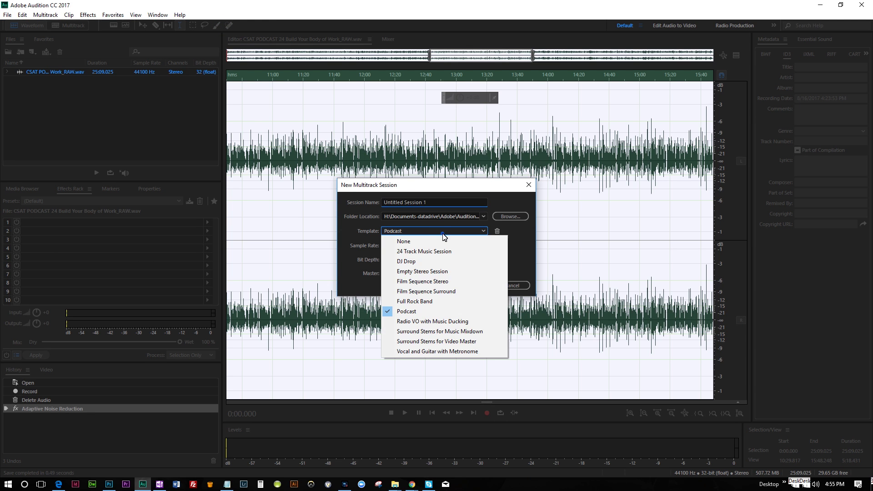
left_click(526, 257)
triple_click(451, 202)
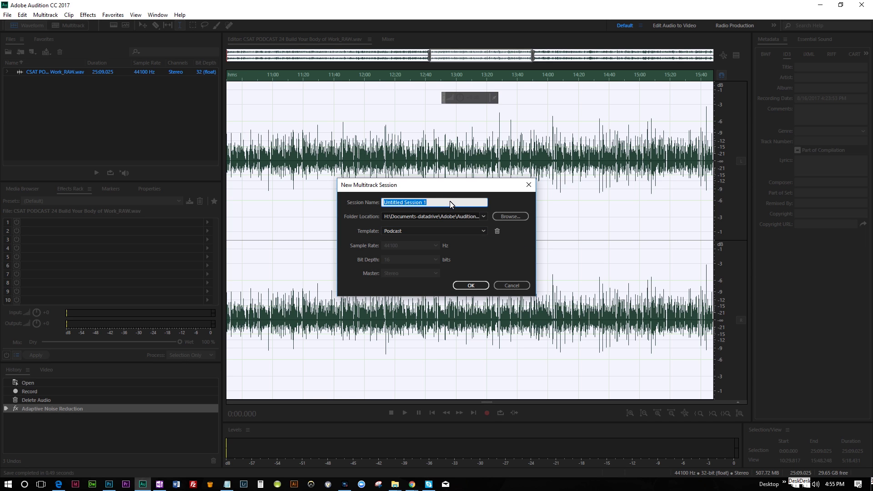
type("CSAT Podcast 24")
left_click(472, 284)
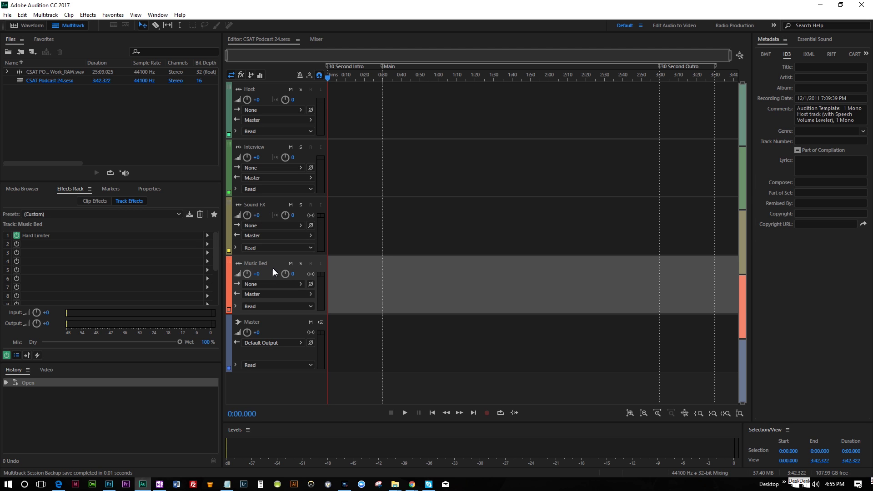
Step: Place the raw CSAT PODCAST 24 recording at the start of the Host track
left_click(64, 72)
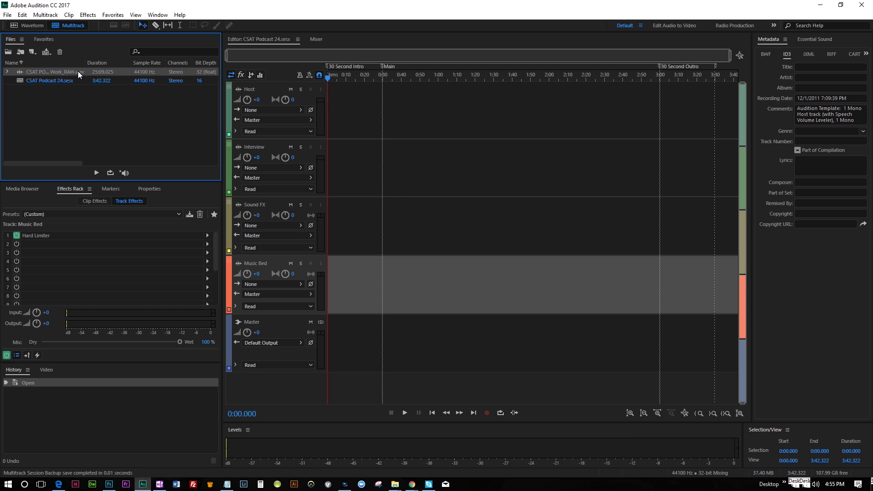
left_click_drag(72, 71, 320, 129)
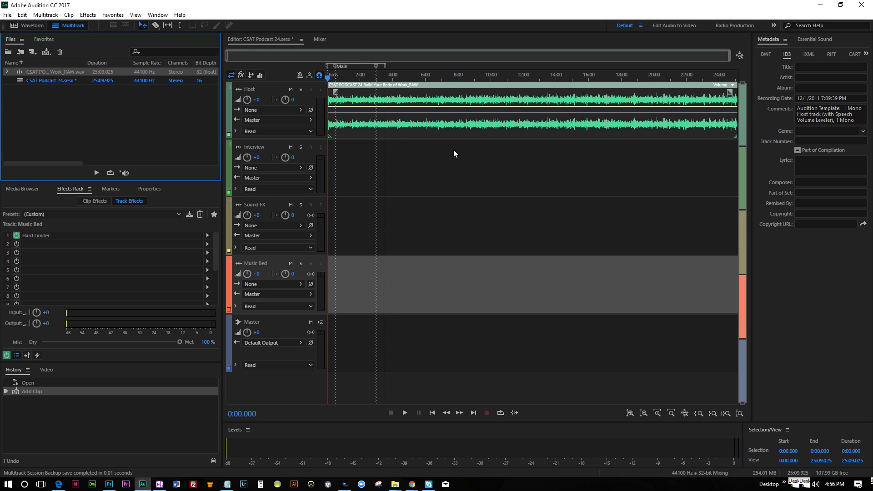
Step: Listen to the first few seconds of the Host recording from the start of the session
left_click(660, 413)
left_click(661, 413)
left_click(661, 413)
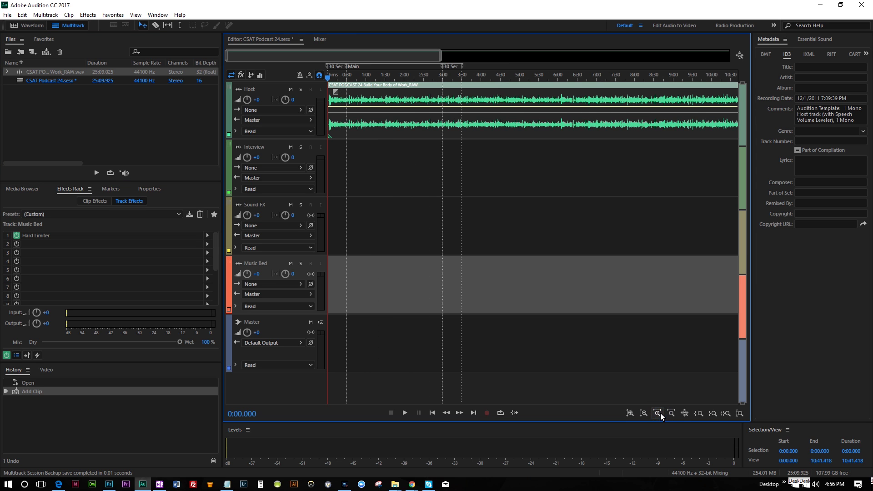
left_click(660, 413)
left_click(661, 413)
left_click(660, 413)
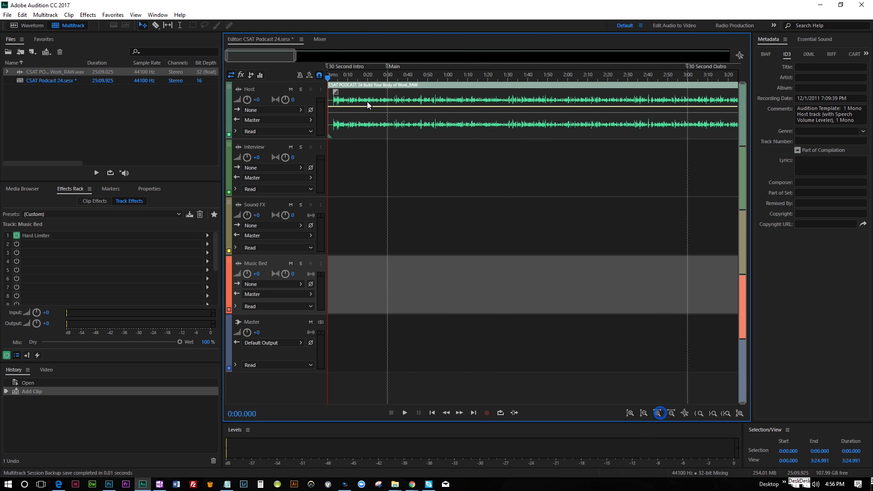
left_click_drag(251, 53, 223, 54)
key("space")
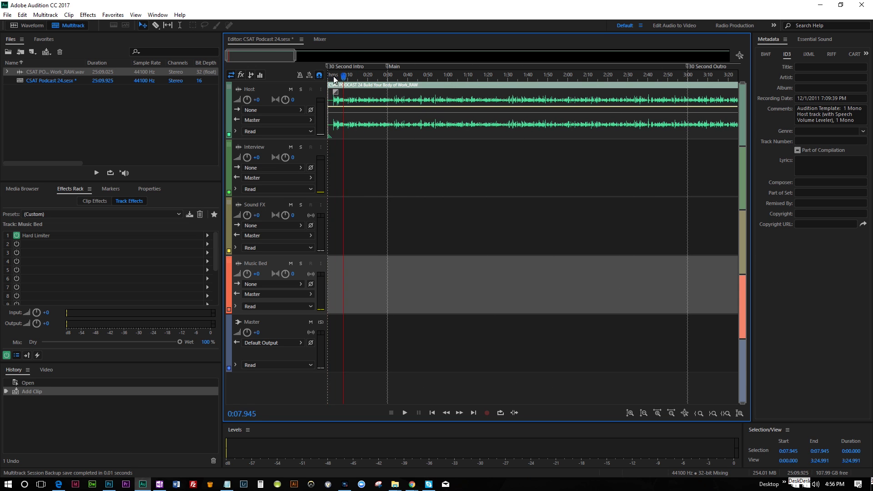
key("space")
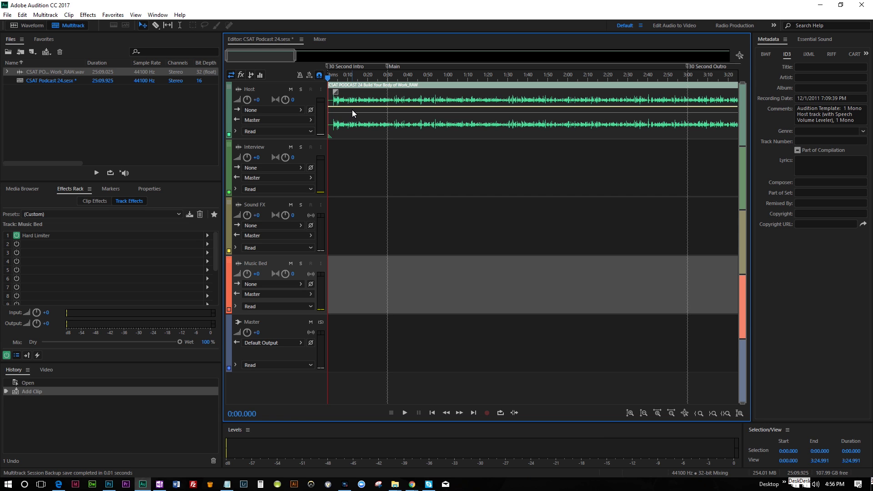
key("space")
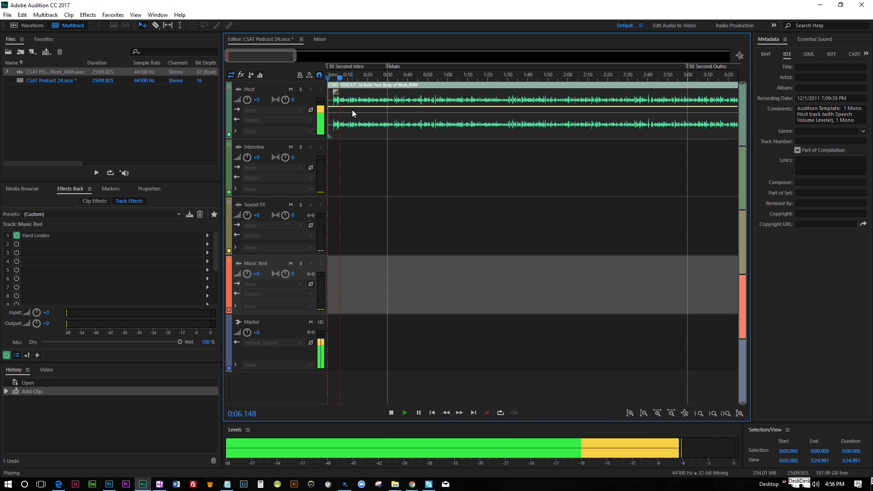
key("space")
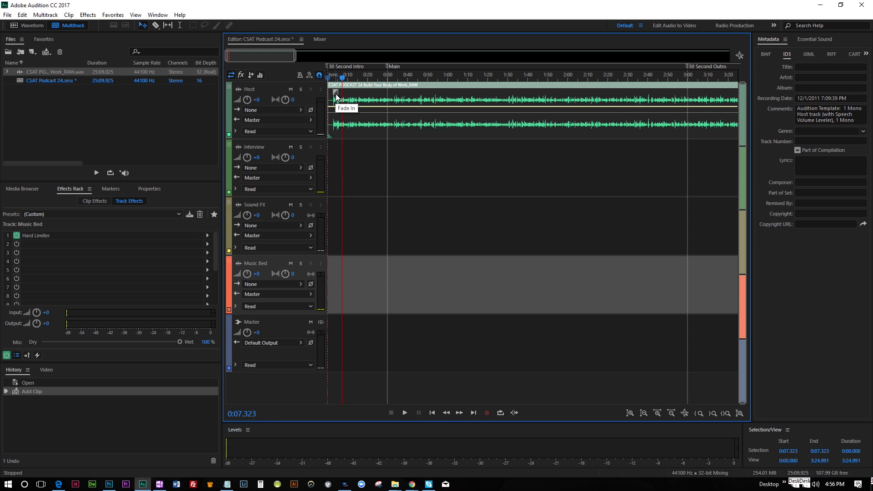
Step: Try a fade-in of about 5 seconds on the Host clip and play it from the beginning
mouse_move(335, 93)
left_mouse_down()
mouse_move(353, 96)
mouse_move(345, 93)
left_mouse_up()
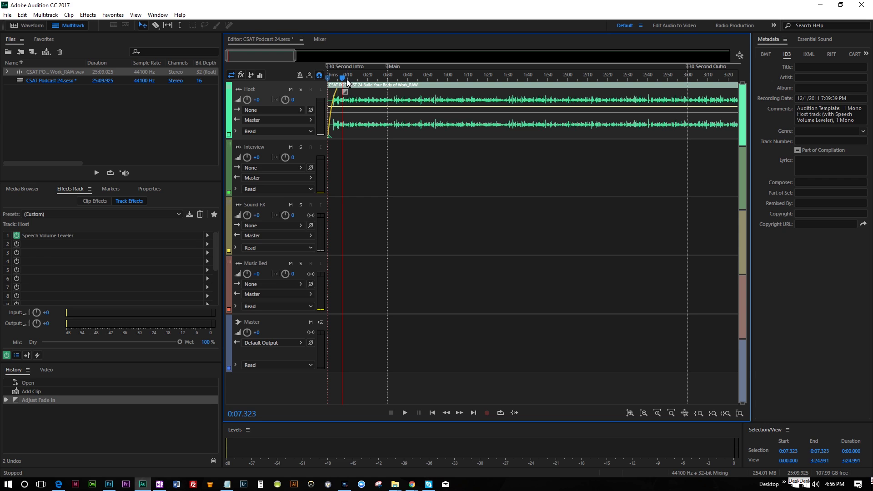
left_click_drag(347, 81, 326, 81)
key("space")
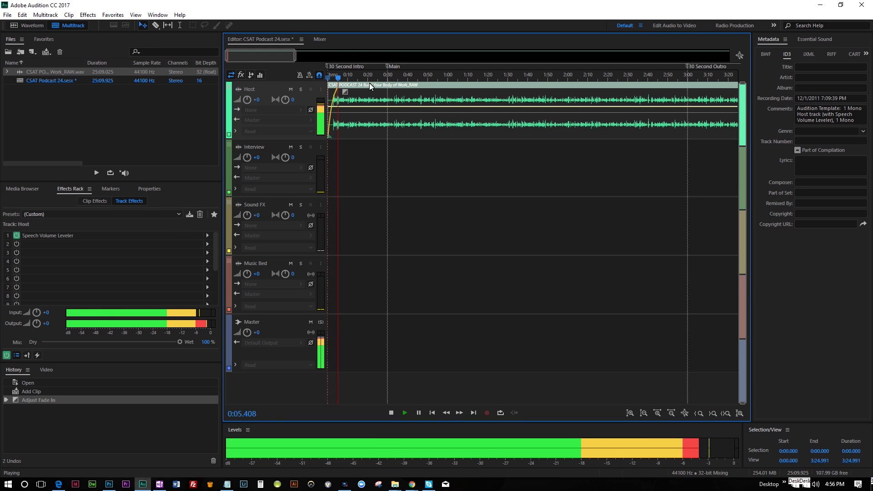
key("space")
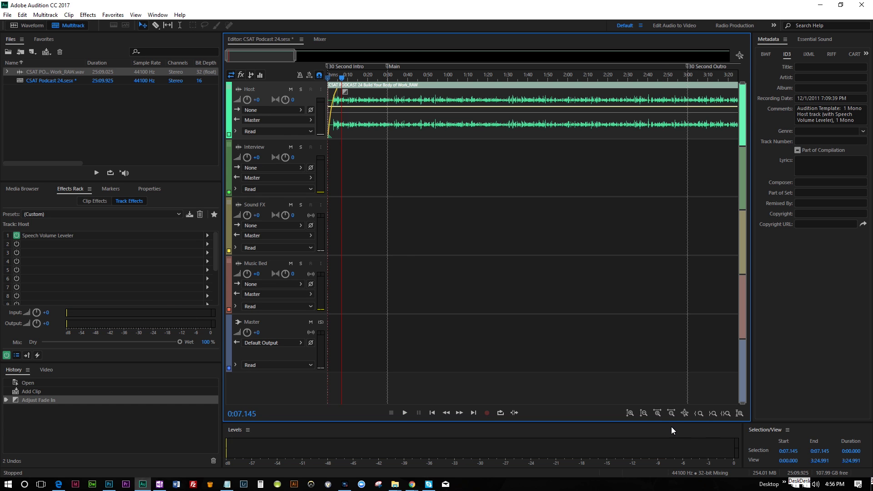
Step: Trim about 1.5 seconds of silence off the Host clip's start and move the clip back to the session start
left_click(660, 411)
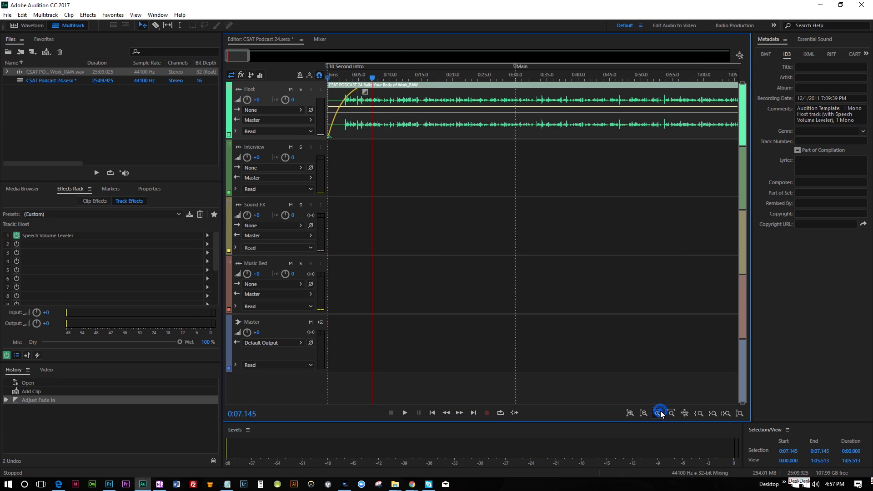
left_click(661, 410)
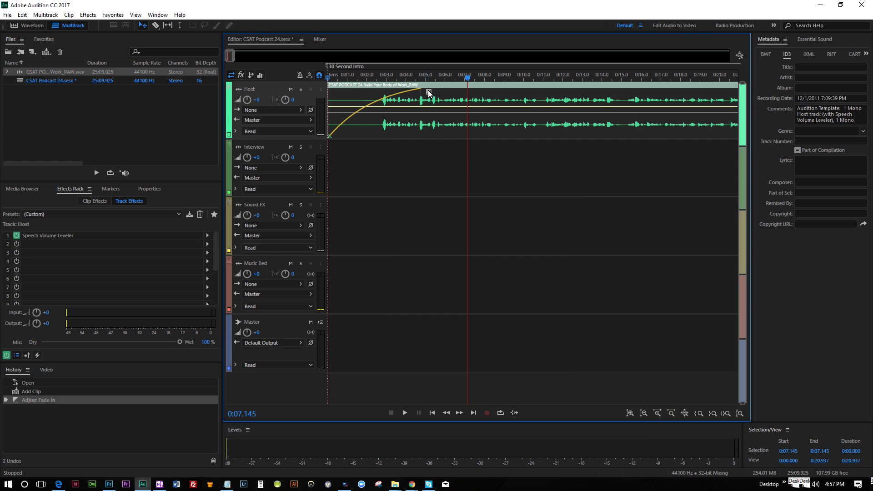
left_click_drag(334, 133, 356, 132)
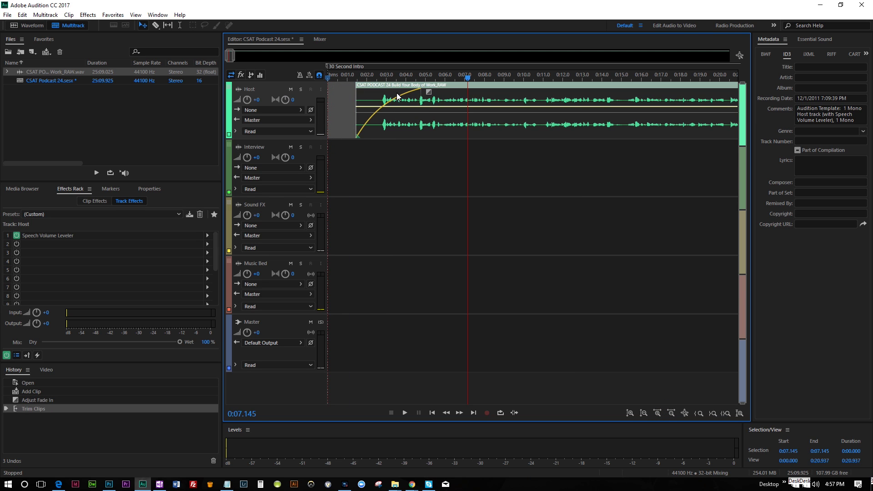
left_click_drag(410, 84, 382, 84)
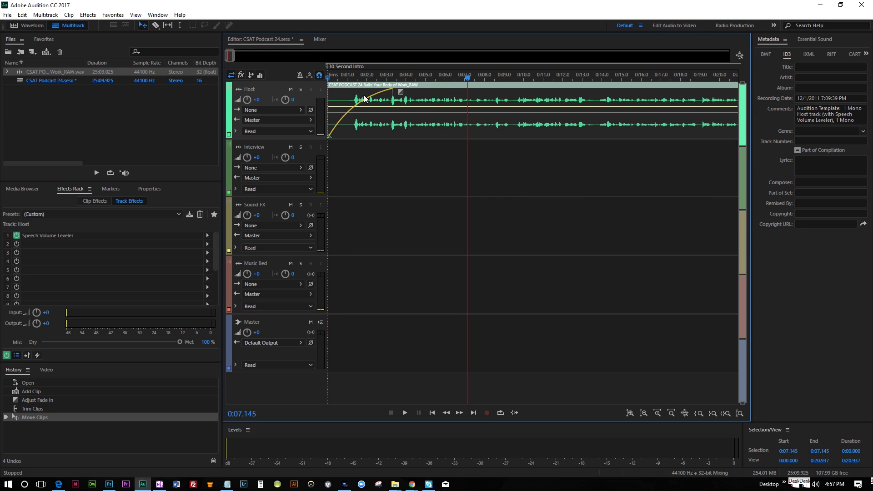
Step: Shorten the Host clip's fade-in to about 1.4 seconds with a steep late-rising curve, and play the opening
left_click_drag(396, 91, 360, 132)
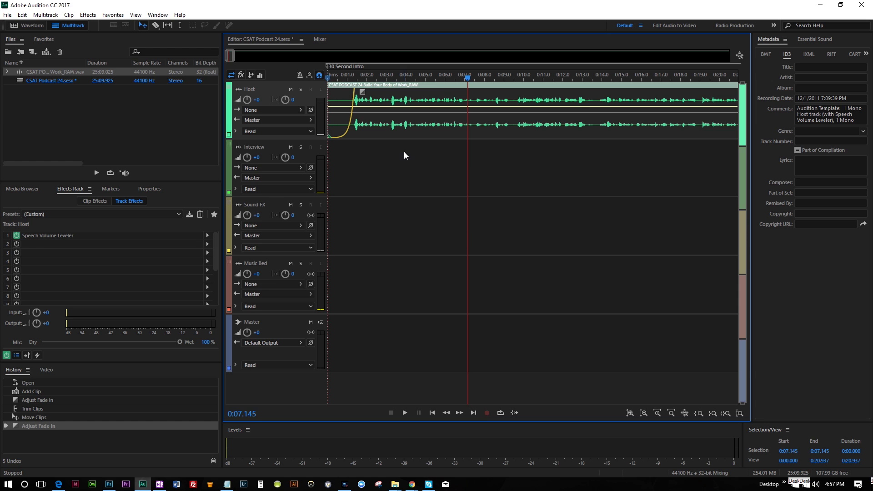
left_click_drag(333, 78, 318, 81)
key("space")
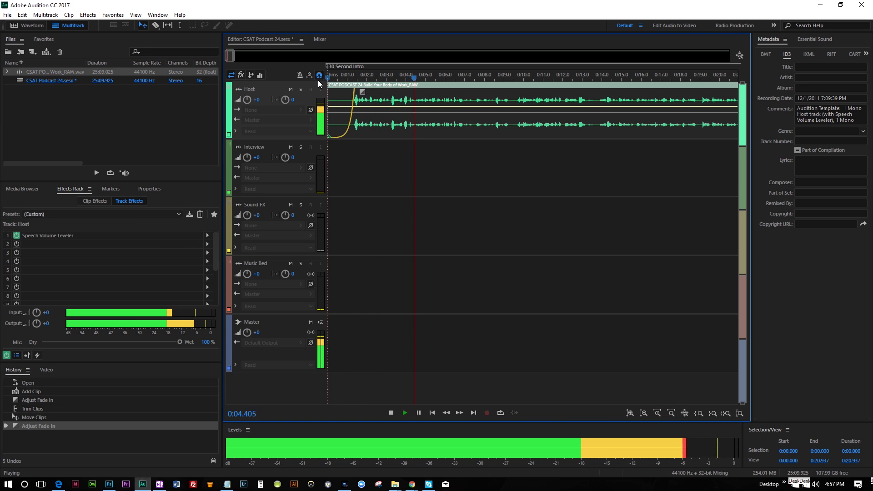
key("space")
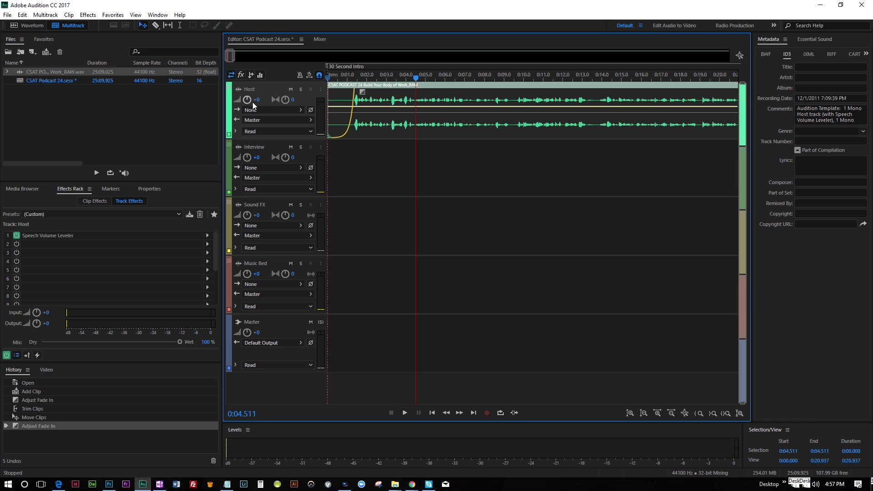
Step: Lower the Host track volume to -4.5 dB and play the opening to check the level
left_click_drag(258, 102, 254, 103)
left_click(349, 79)
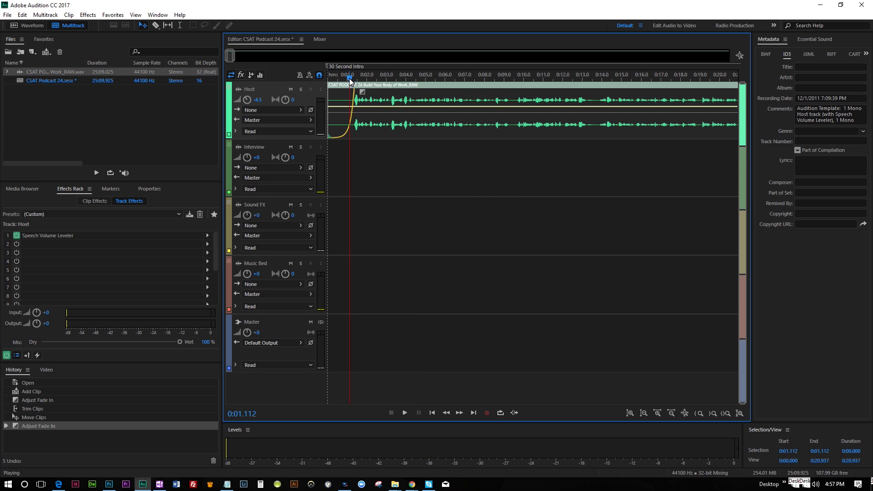
key("space")
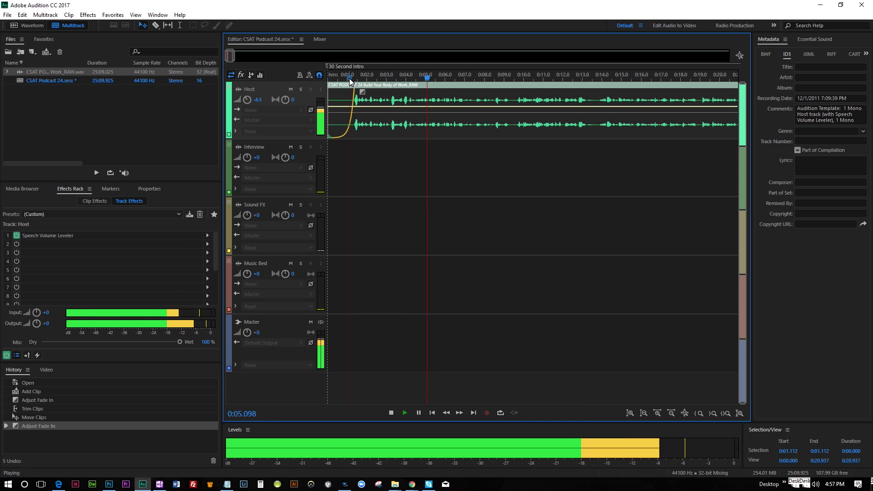
key("space")
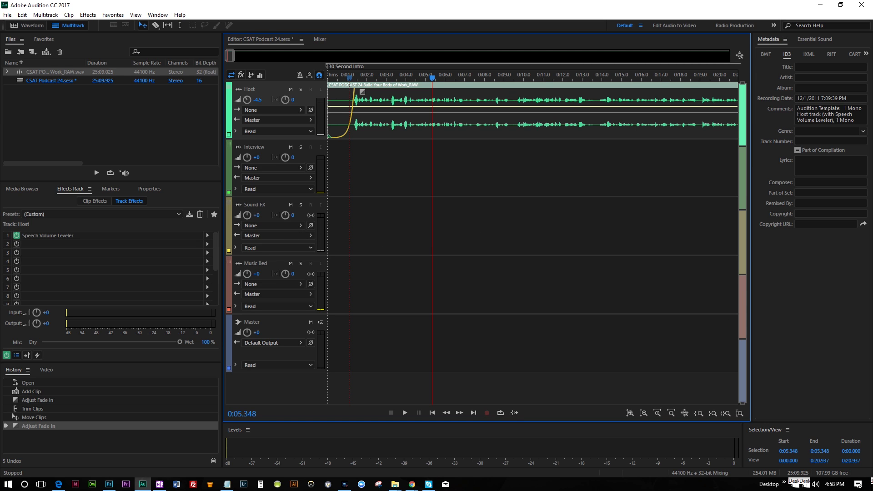
Step: Import the airwaves-60-seconds MP3 onto the start of the Music Bed track and give it a fade-in of about 1.3 seconds
key("alt+Tab")
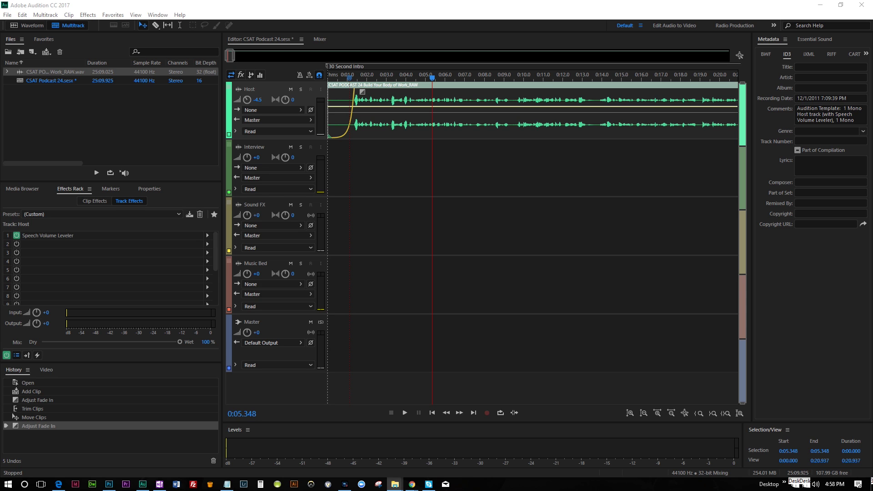
left_click_drag(729, 374, 100, 131)
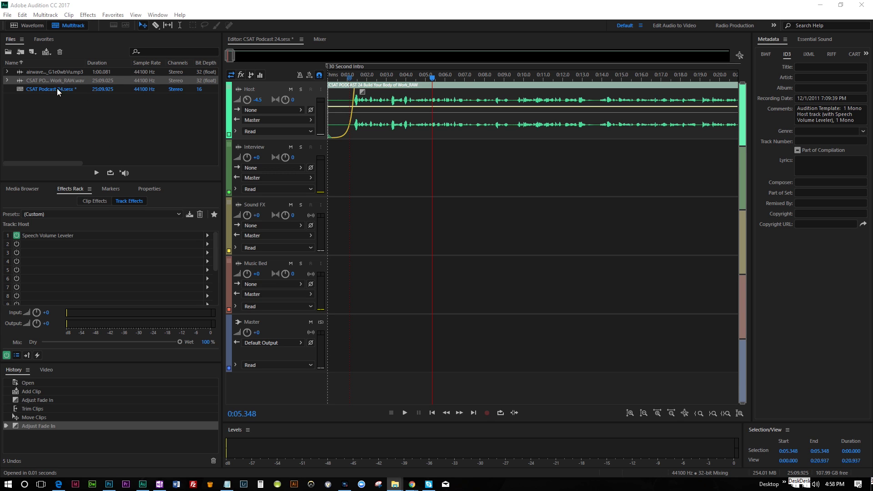
left_click_drag(43, 72, 327, 295)
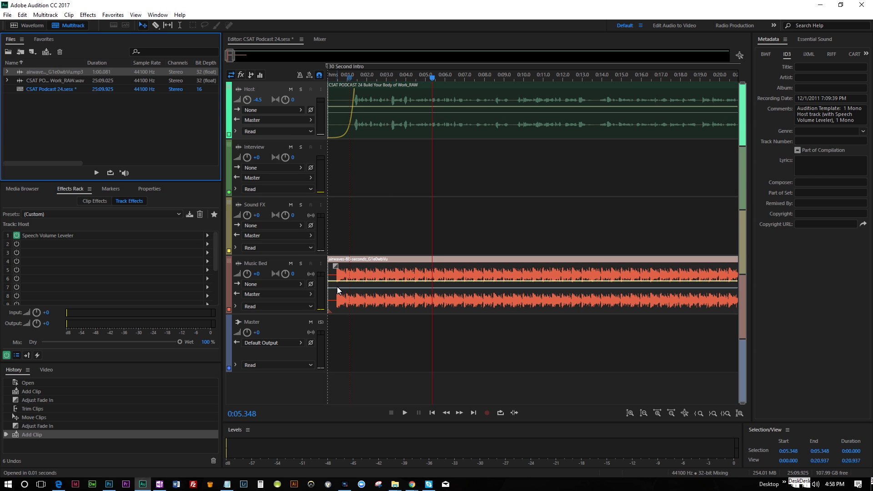
left_click_drag(337, 267, 362, 266)
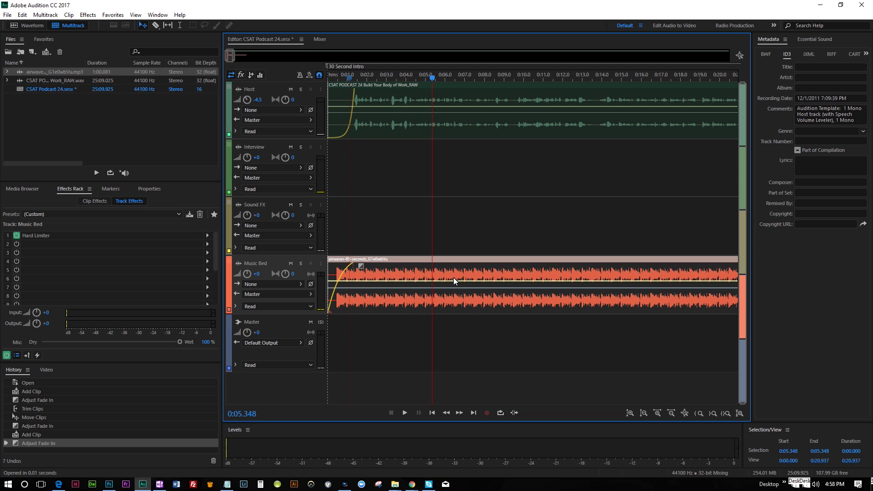
Step: Copy the intro music clip to the end of the Music Bed track, aligning its end with the Host clip's end
left_click(670, 414)
left_click_drag(671, 414, 673, 416)
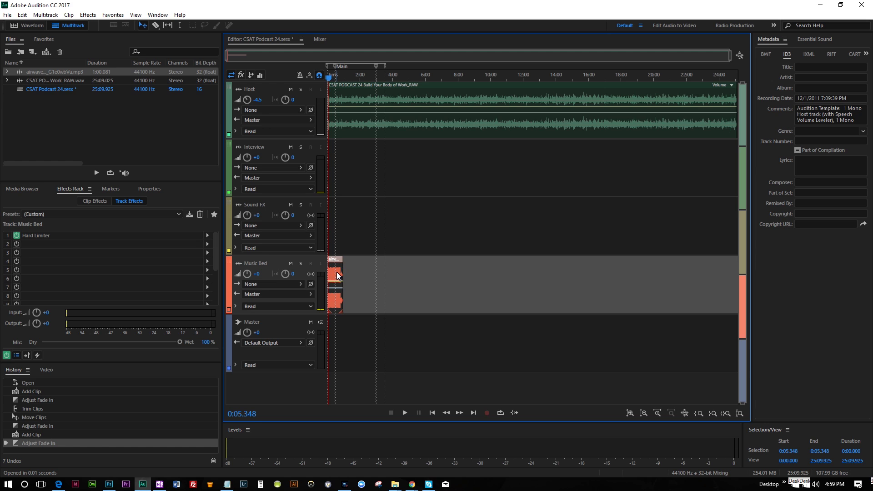
left_click_drag(338, 275, 729, 266)
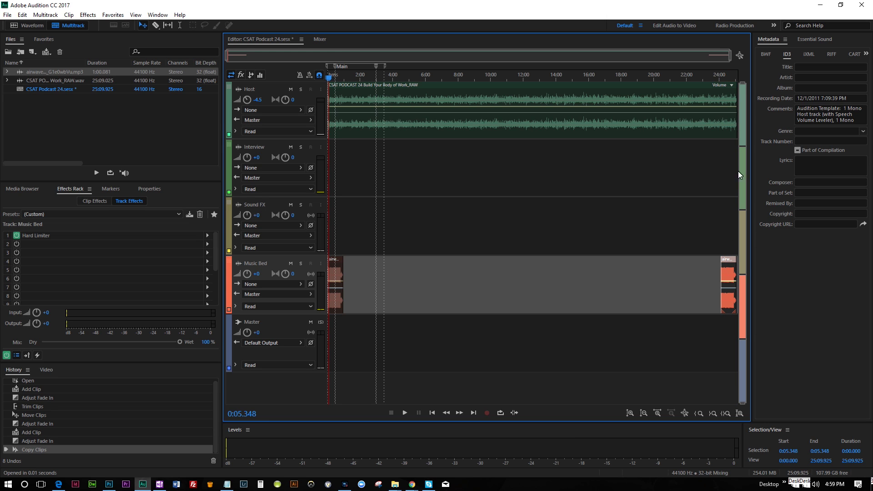
mouse_move(727, 264)
left_mouse_down()
mouse_move(715, 264)
mouse_move(725, 263)
left_mouse_up()
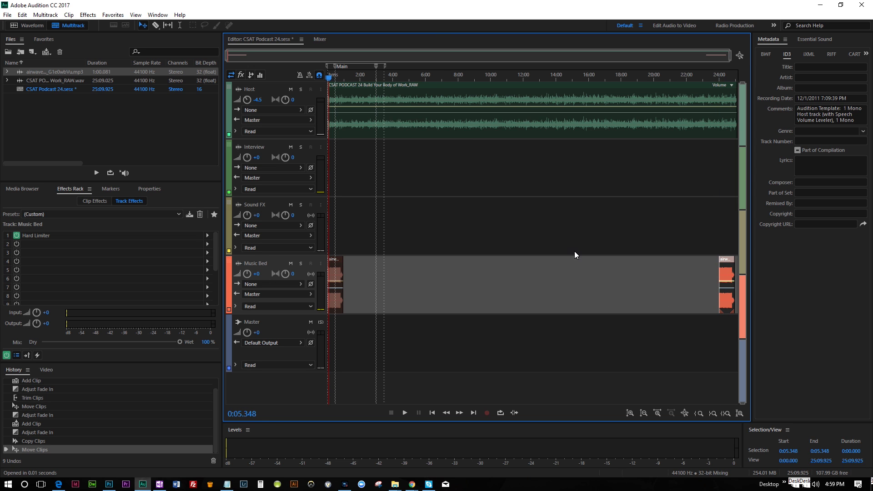
left_click_drag(240, 55, 701, 62)
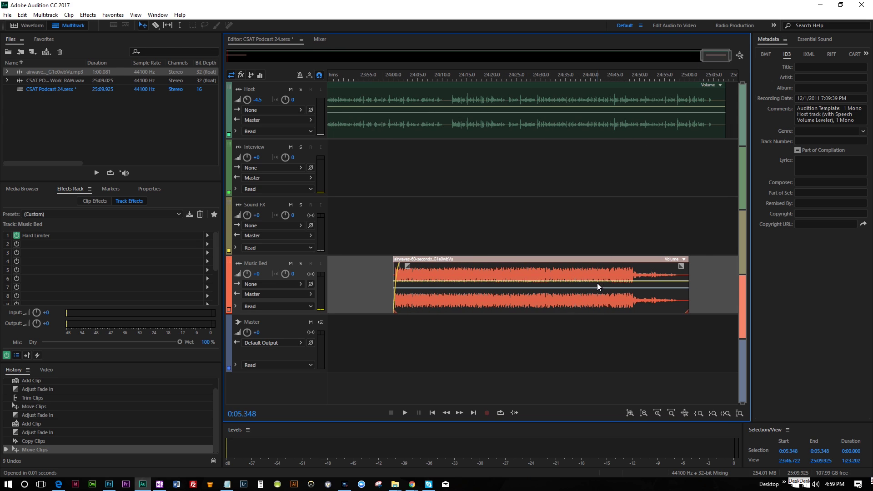
left_click_drag(588, 279, 624, 280)
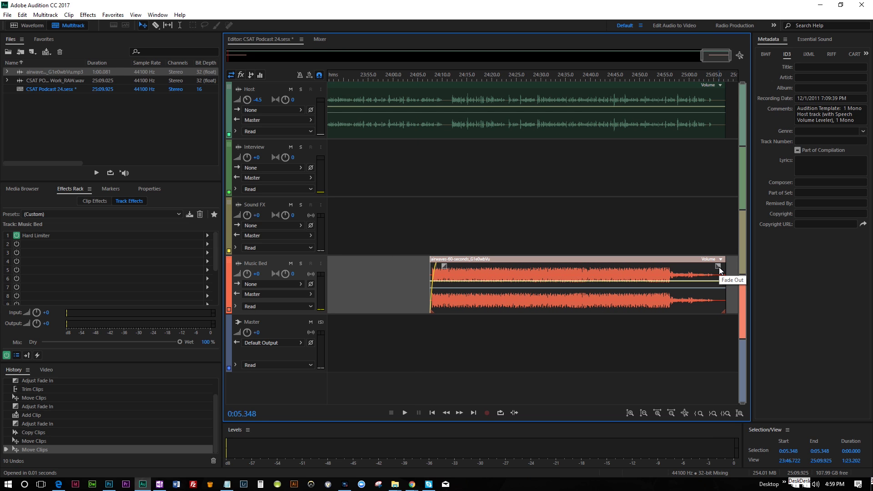
Step: Give the outro music clip a fade-out of about 3 seconds and the Host clip a fade-out of about 4 seconds
left_click_drag(719, 267, 705, 267)
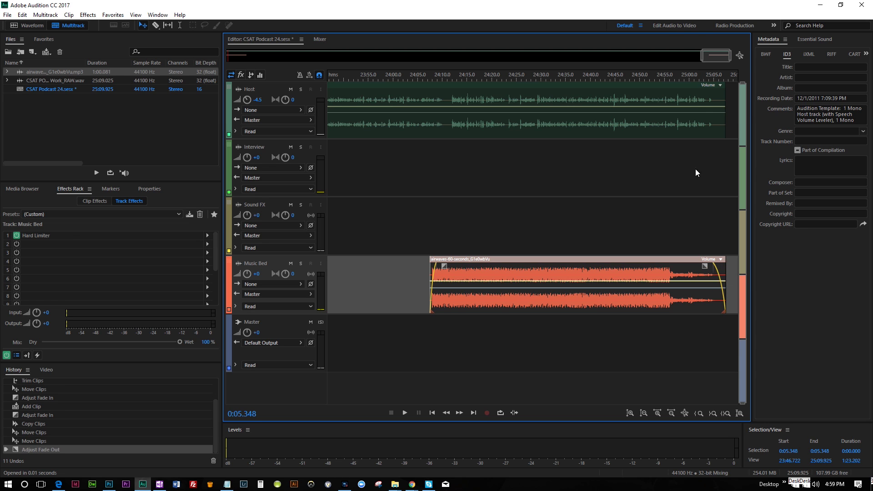
left_click(706, 89)
left_click_drag(715, 91, 695, 91)
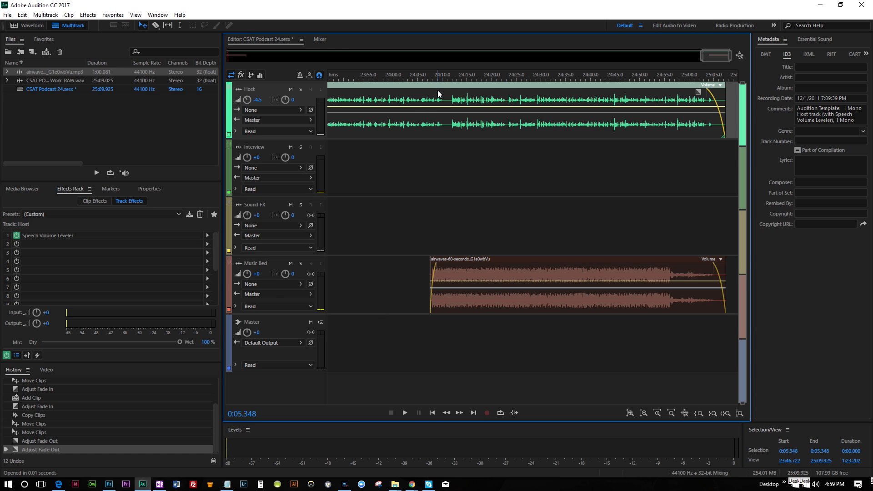
Step: Lower the Music Bed track volume to -18.9 dB and play the section where the outro music enters
left_click(433, 77)
key("space")
key("space")
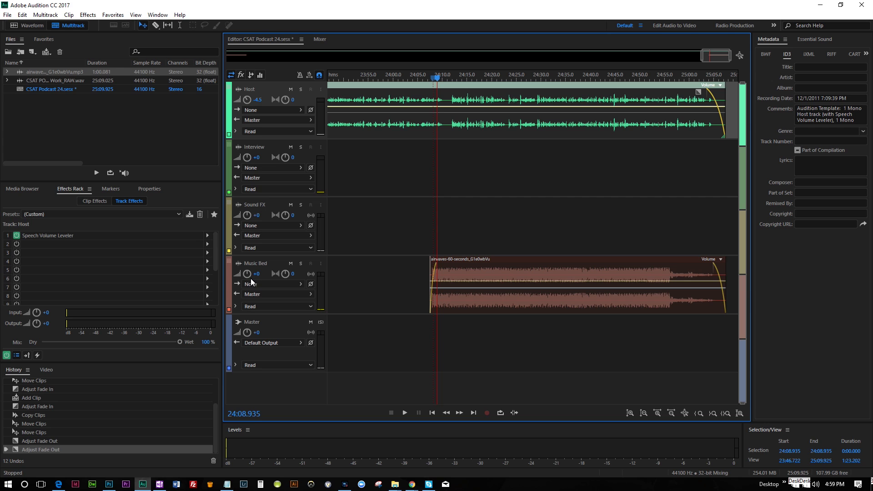
left_click_drag(249, 276, 233, 276)
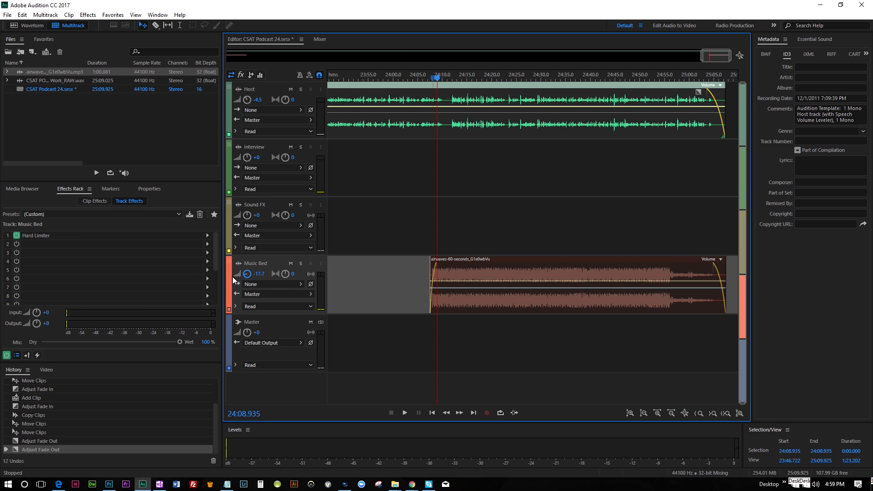
left_click(421, 77)
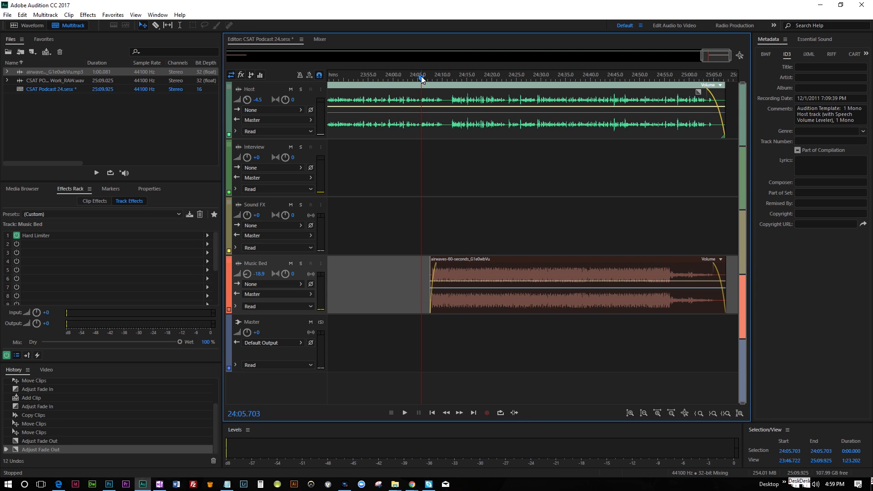
key("space")
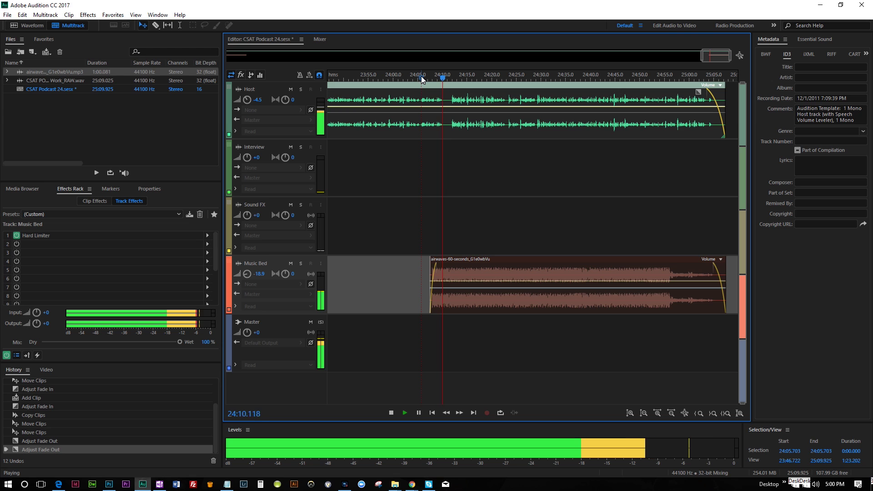
key("space")
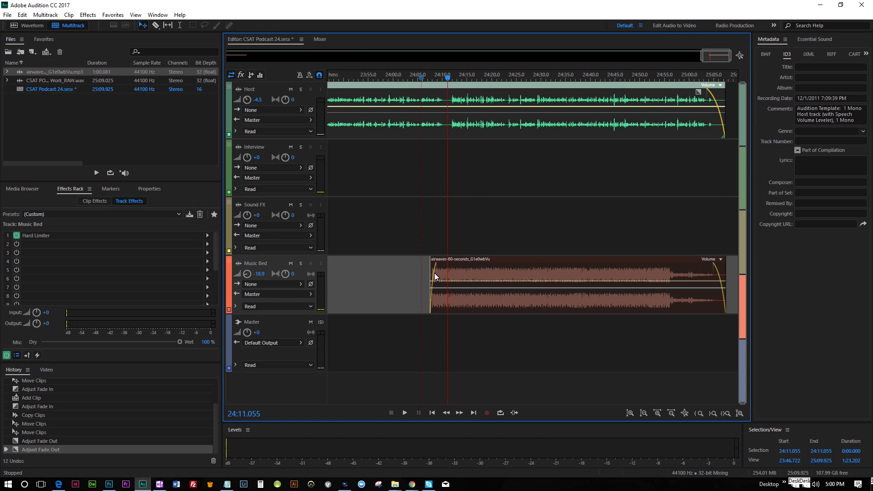
Step: Lengthen the outro music's fade-in to about 7 seconds, lower the Music Bed volume to -23.4 dB and play the outro
left_click_drag(435, 272, 473, 267)
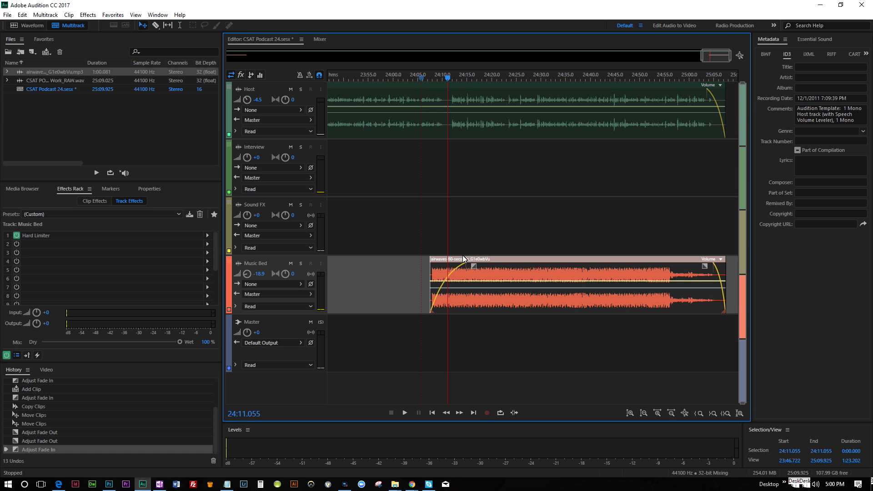
left_click(258, 275)
left_click_drag(249, 272, 245, 275)
left_click(429, 79)
key("space")
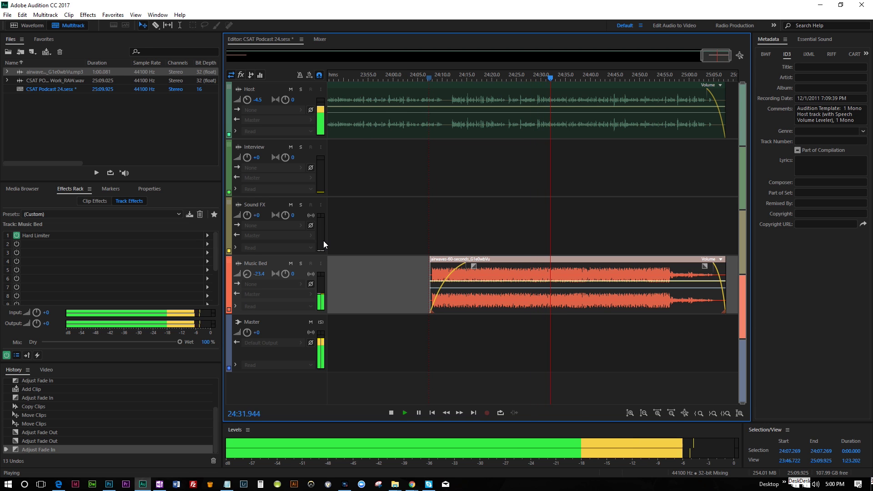
key("space")
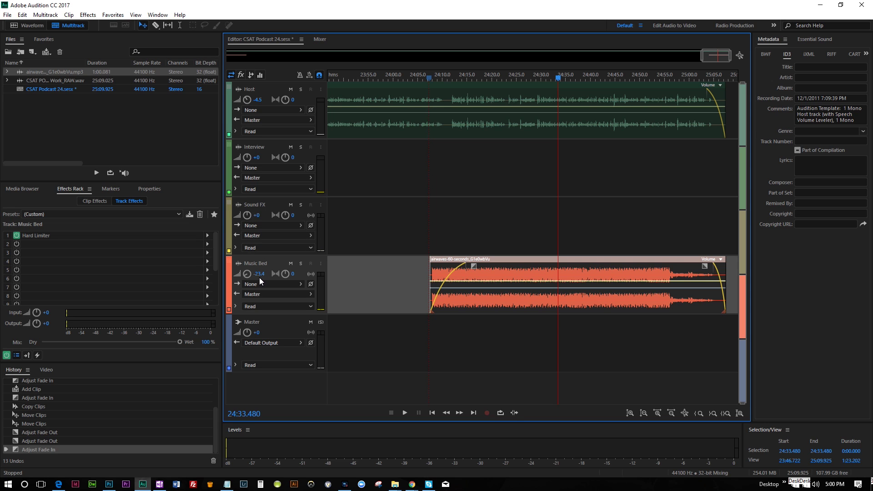
Step: Set the Music Bed track volume to -30 dB and play the outro to check the balance
scroll(259, 277, "down", 3)
key("space")
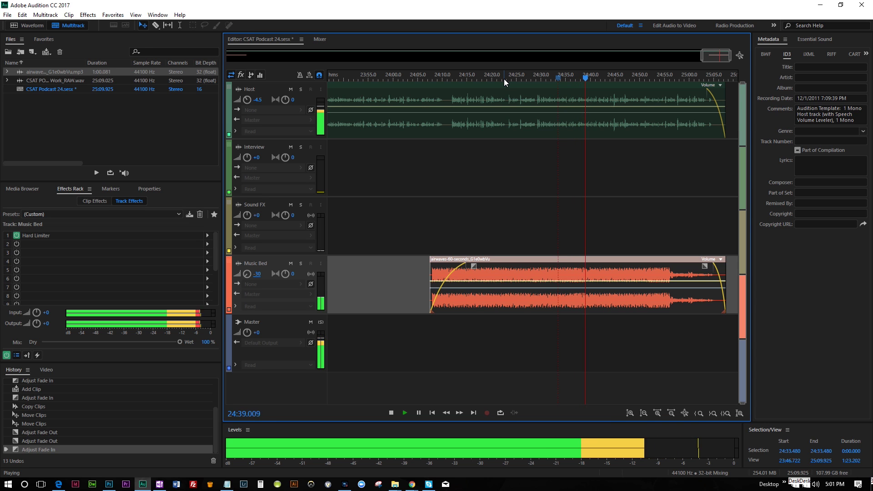
key("space")
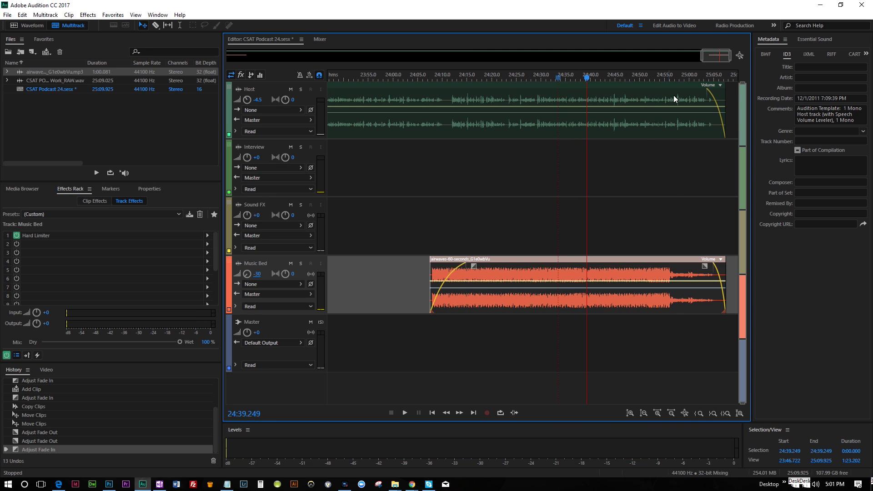
Step: Play part of the 30 Second Intro to check the music level under the host's voice
left_click_drag(713, 56, 209, 108)
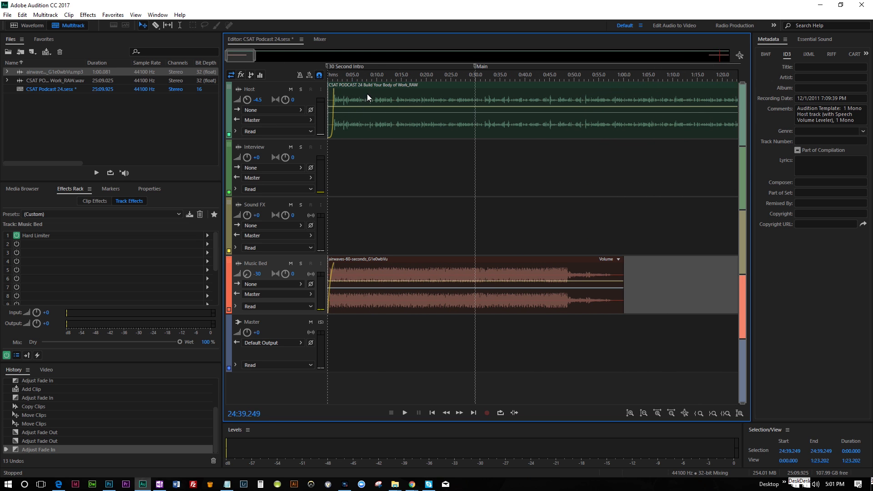
left_click(386, 75)
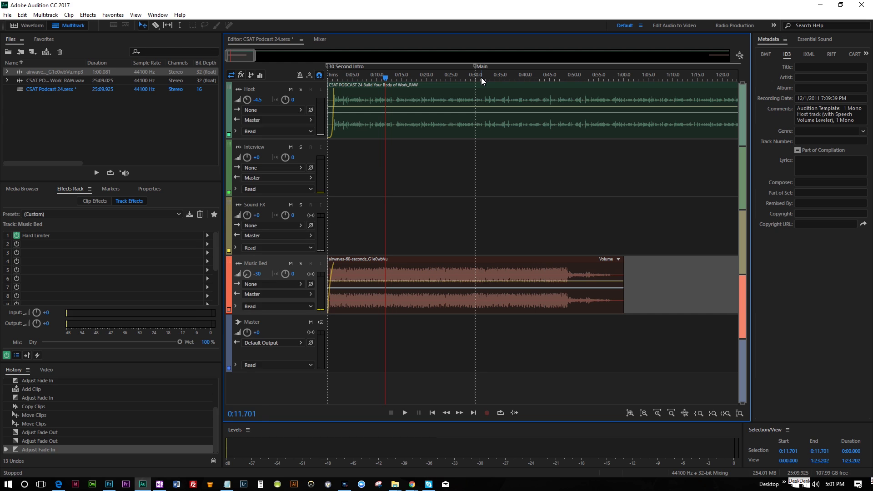
key("space")
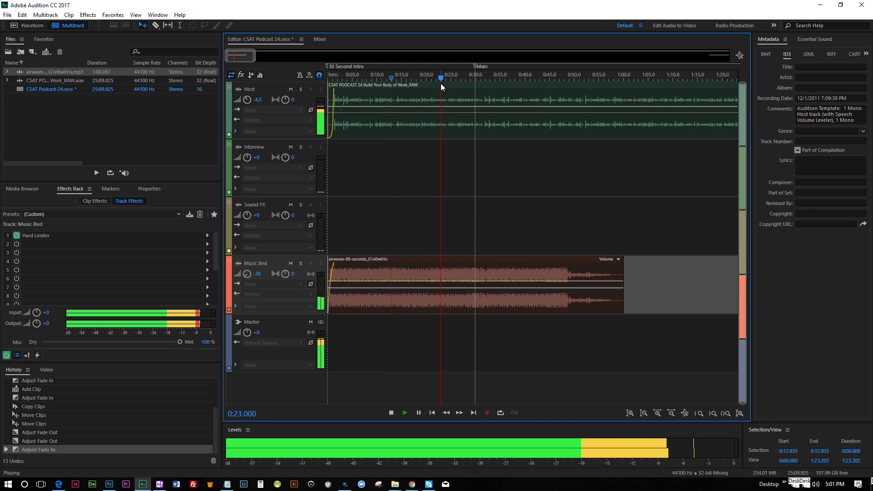
key("space")
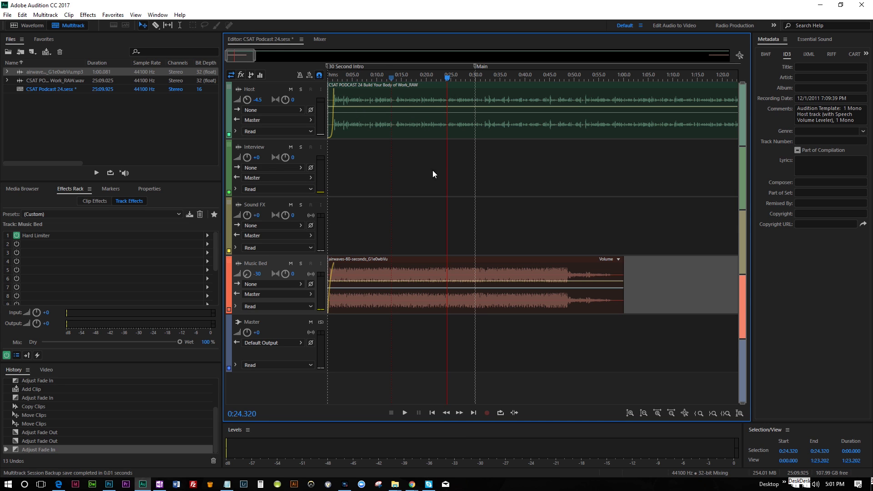
Step: Try the Clean Up and Level Voice Over rack preset on the Host track and undo it
left_click(411, 97)
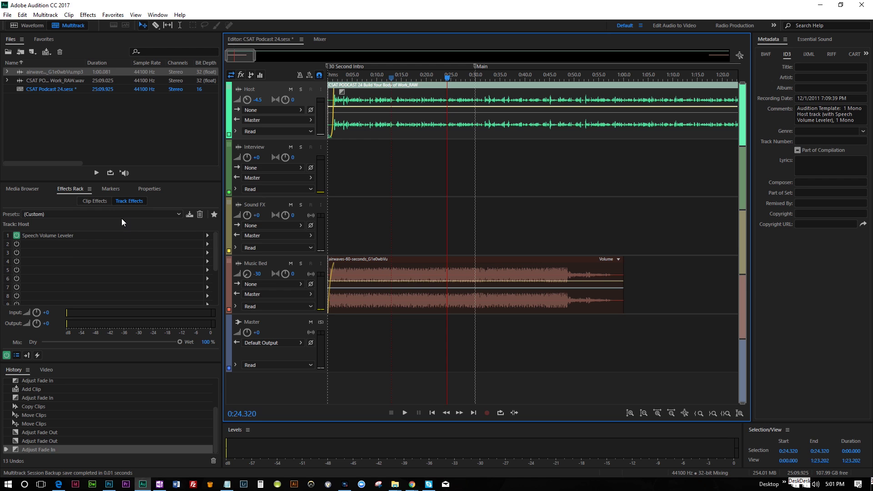
left_click(165, 212)
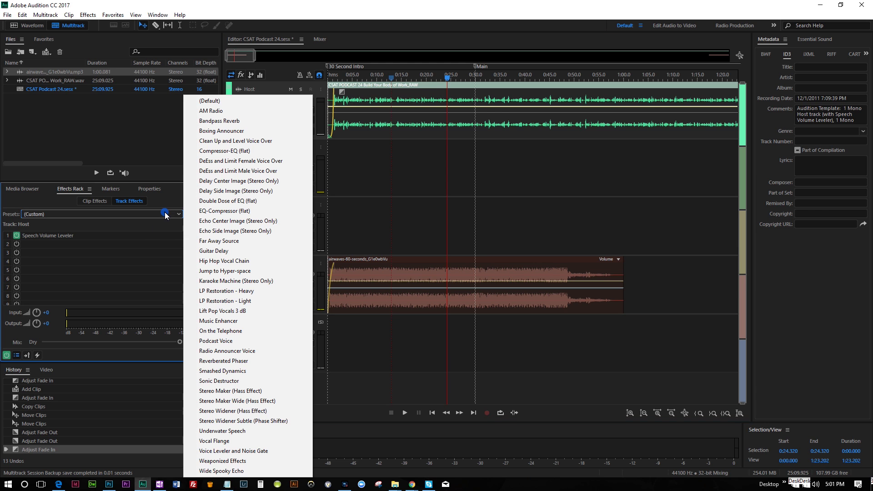
left_click(236, 141)
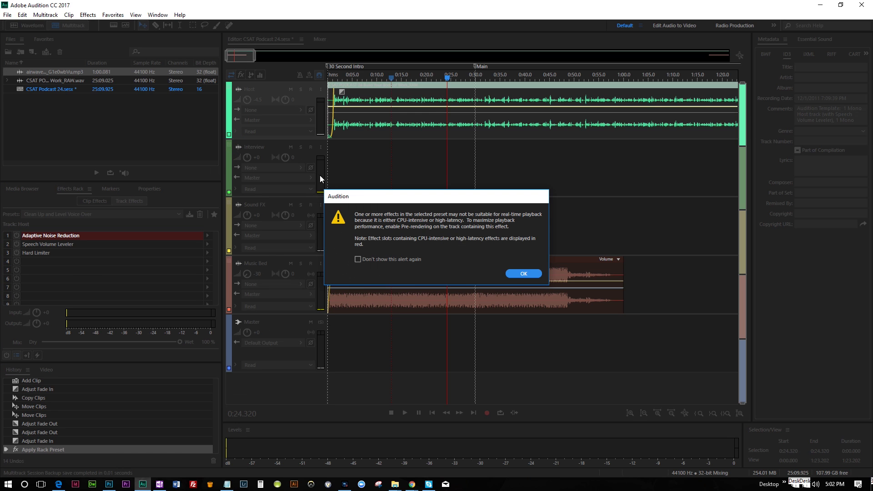
left_click(531, 274)
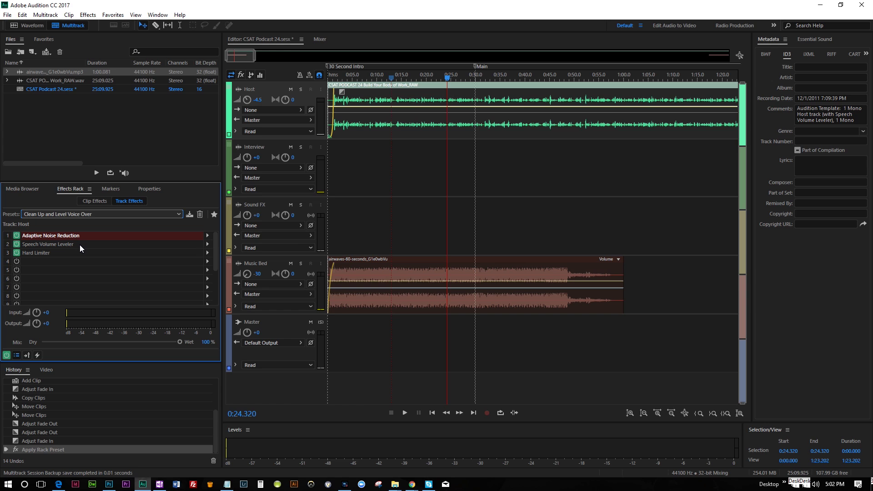
key("ctrl+z")
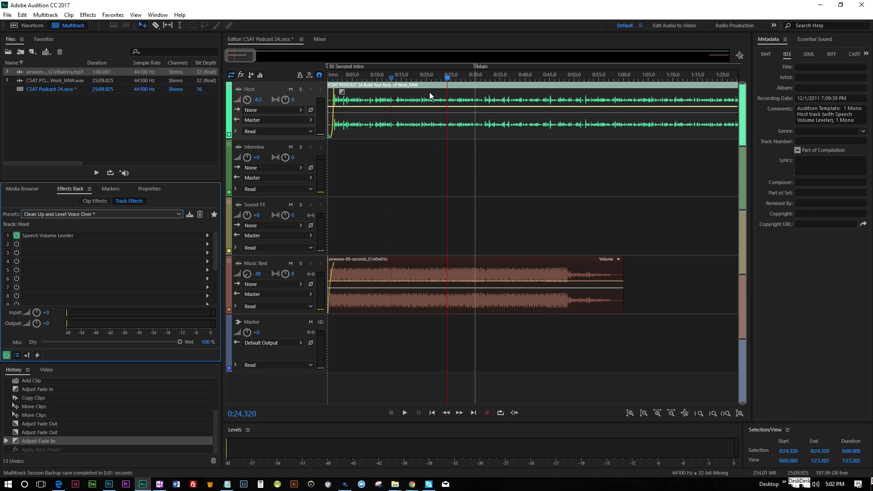
left_click(170, 214)
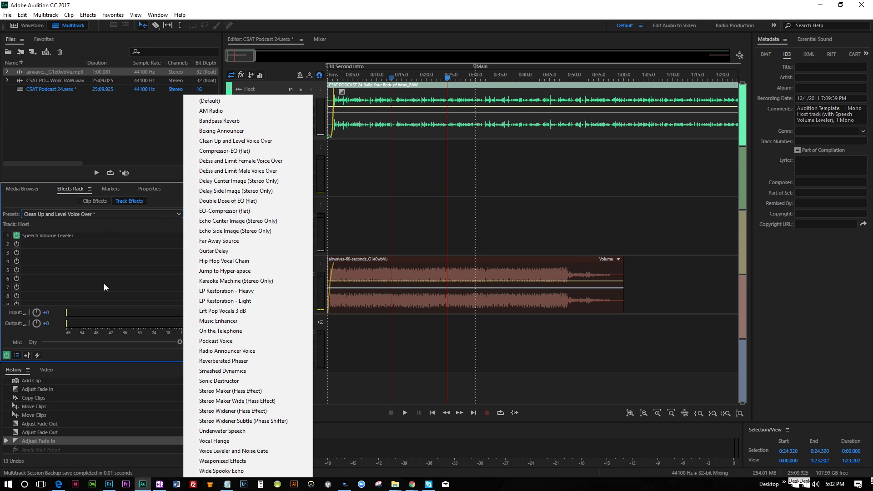
left_click(102, 270)
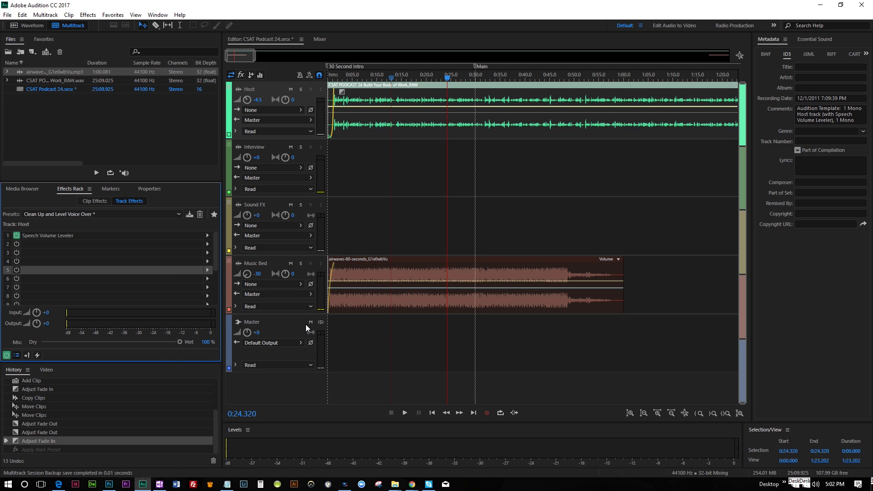
Step: Save the multitrack session without copying the external media files to the session folder
key("ctrl+s")
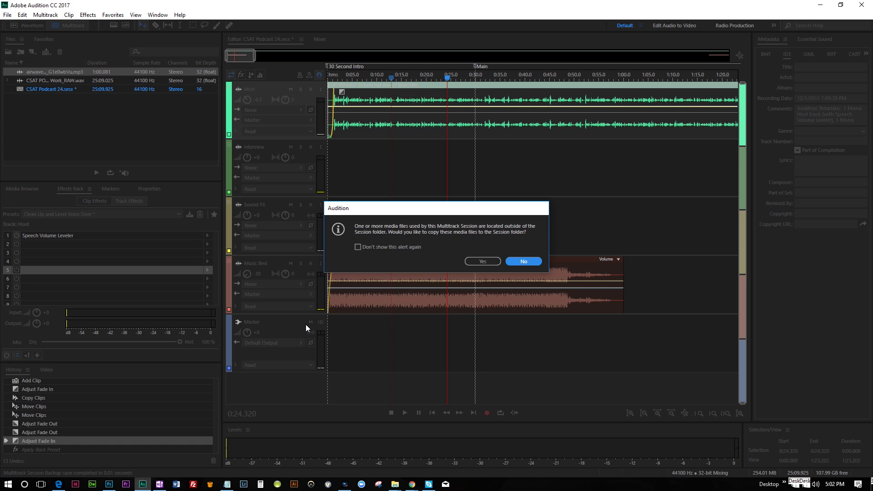
left_click(524, 261)
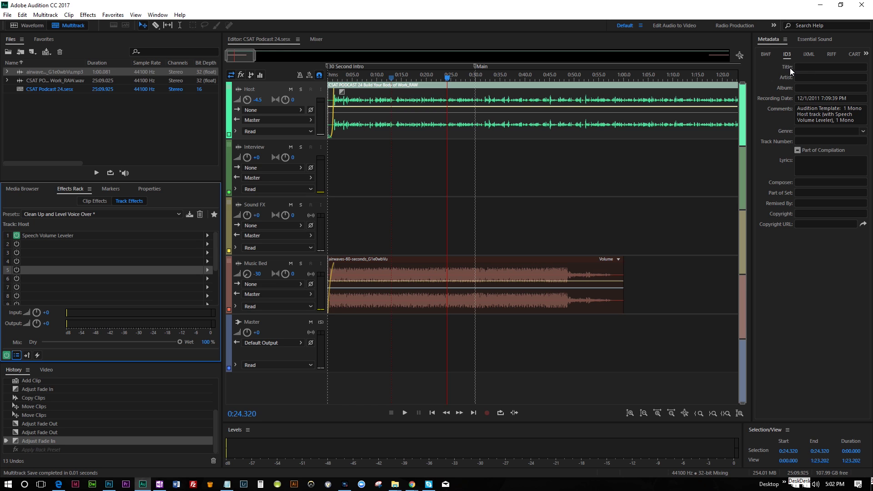
Step: Fill in the ID3 episode title ending in "Scratch", the artist's name, and the album "Create Something Awesome Today Podcast"
left_click(804, 69)
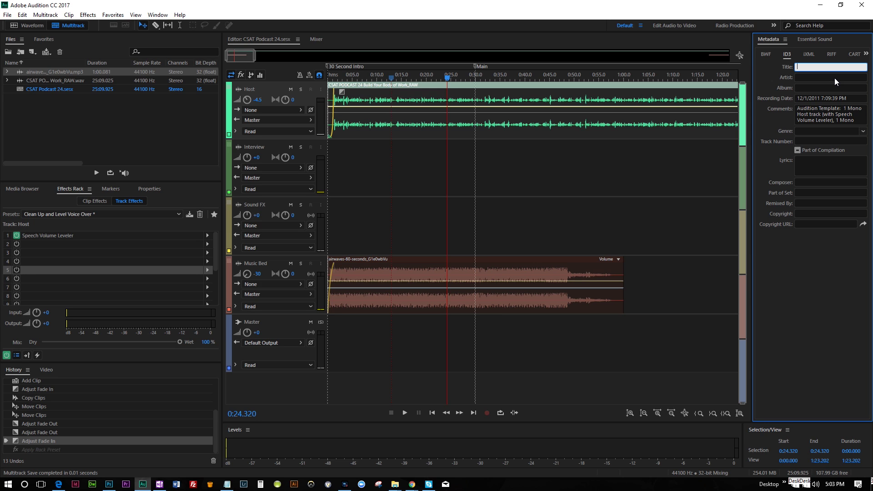
type("CSA")
type("Your B")
type("tch")
left_click(831, 77)
type("Roberto Blake")
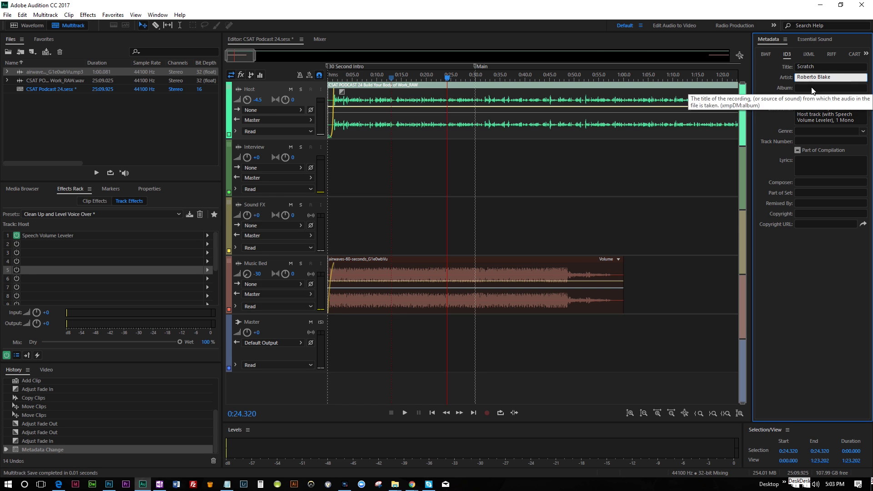
left_click(820, 68)
double_click(821, 69)
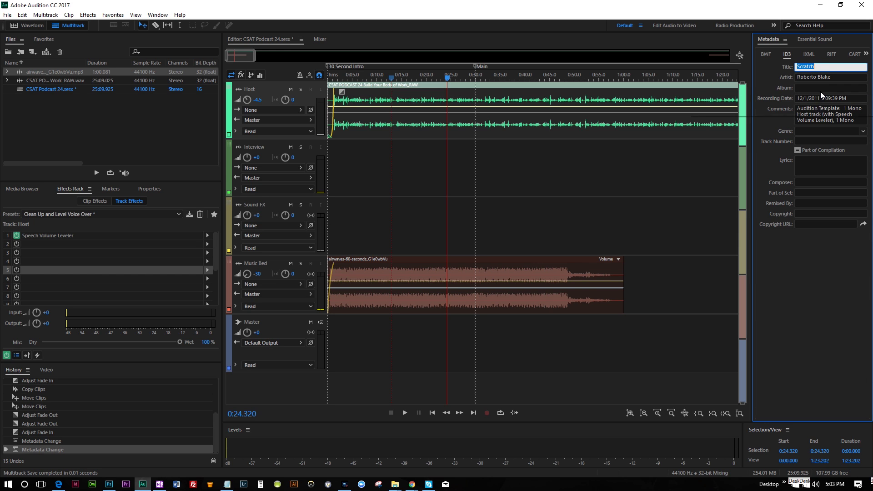
left_click(822, 91)
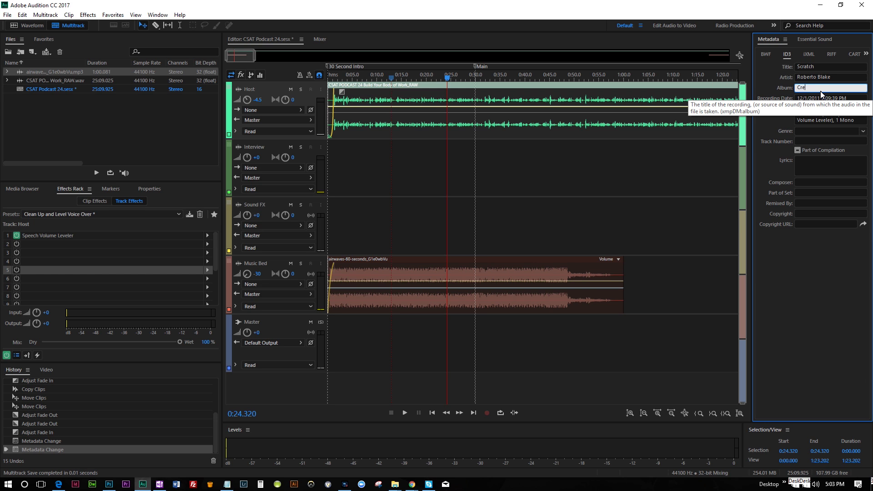
type("Create Something Awesome Today")
key("Tab")
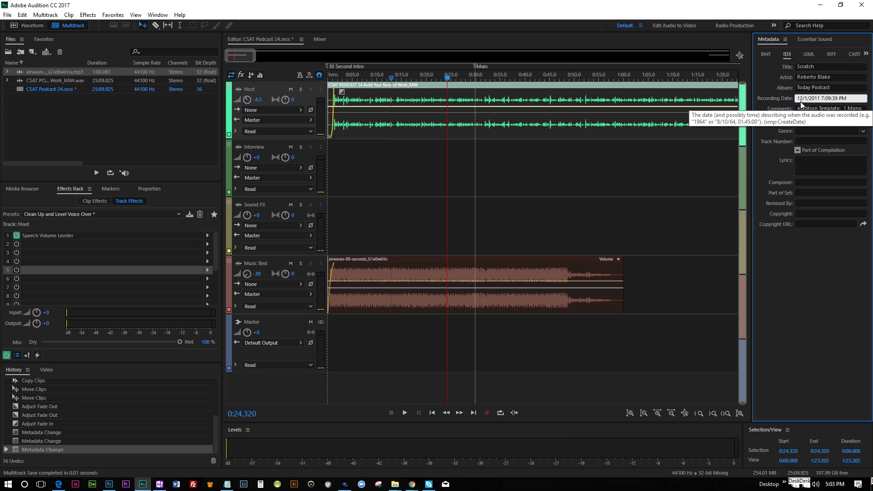
Step: Set the ID3 genre to Podcast and the track number to 24, and enter the composer's name
left_click(841, 117)
left_click(807, 132)
type("Podcast")
left_click(807, 141)
type("24")
left_click(813, 182)
type("Roberto Blake")
left_click(808, 226)
type("http://createsomethingawesometod")
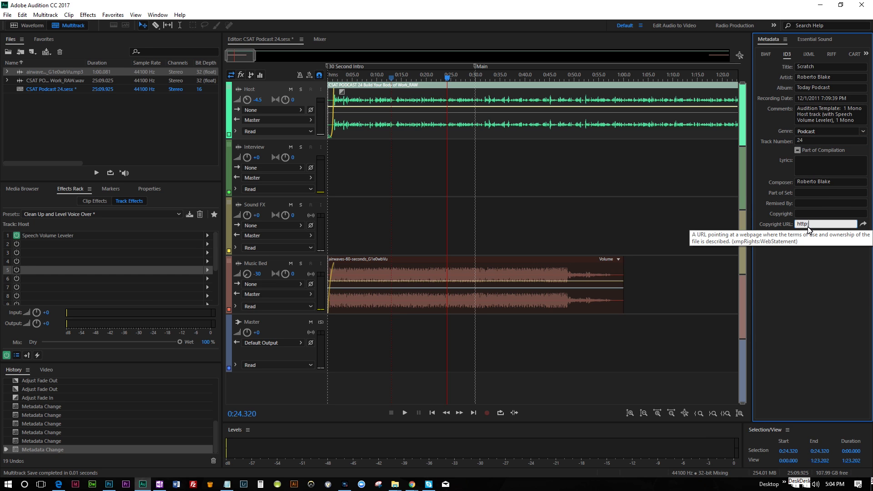
left_click(800, 214)
type("All Righst")
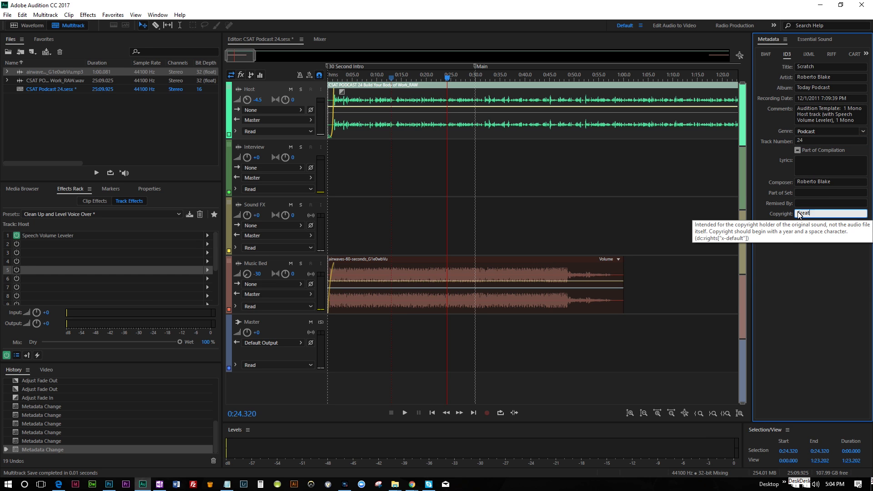
key("BackSpace")
key("BackSpace")
type("ts Reserved")
left_click(809, 203)
left_click(809, 55)
left_click(766, 54)
left_click(819, 78)
left_click(783, 54)
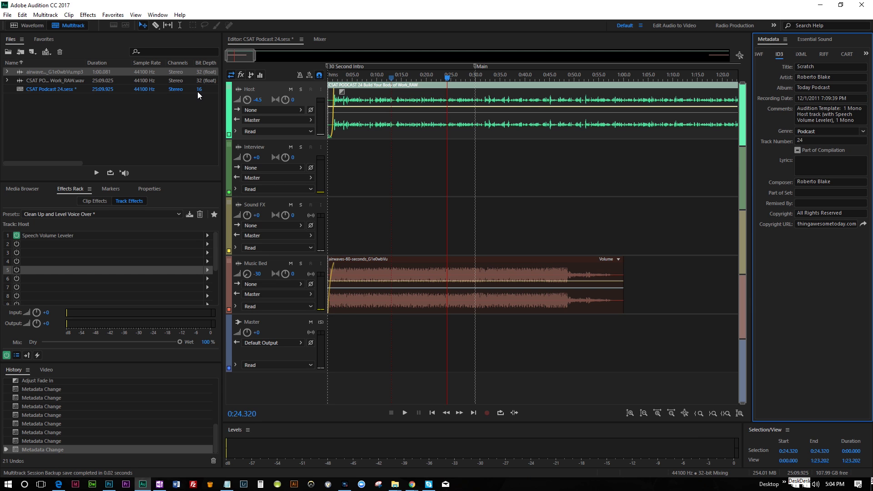
Step: Export a multitrack mixdown of the entire session as a Wave PCM file named "CSAT Podcast 24.wav"
left_click(8, 15)
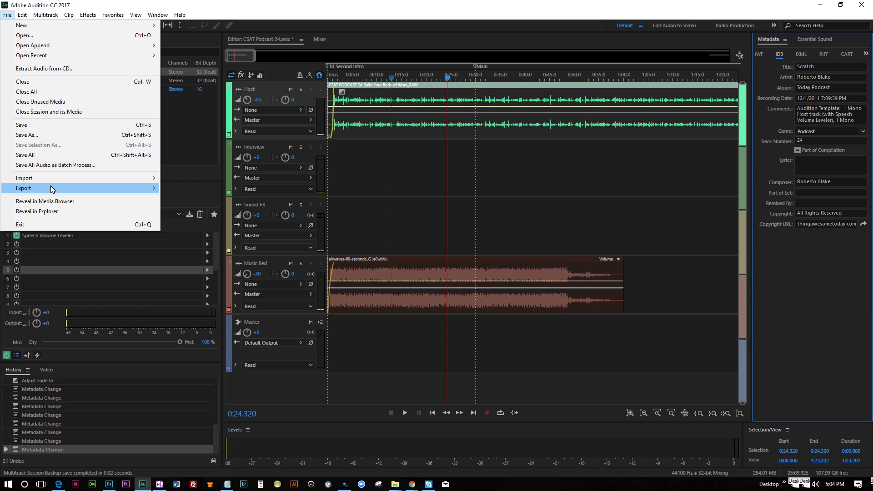
mouse_move(52, 189)
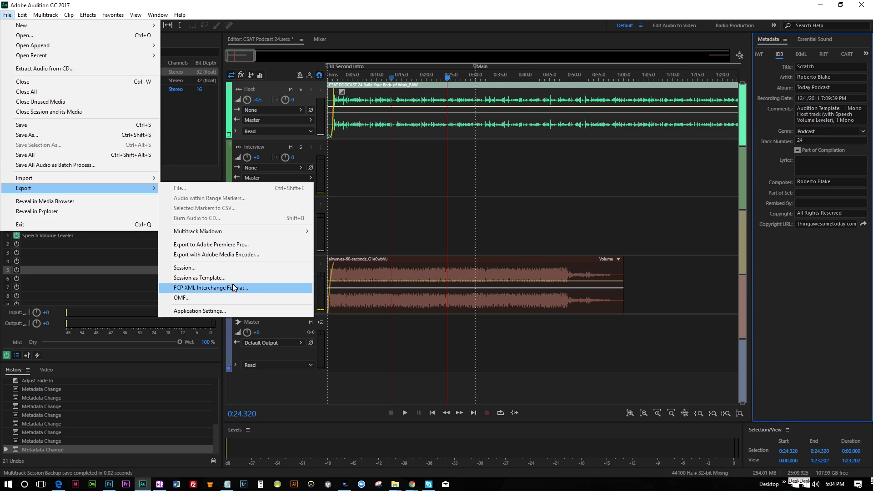
mouse_move(255, 236)
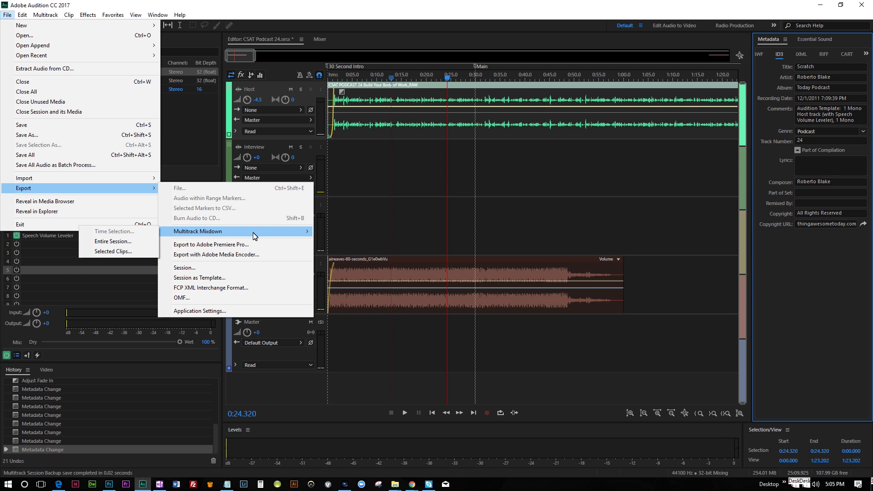
left_click(122, 242)
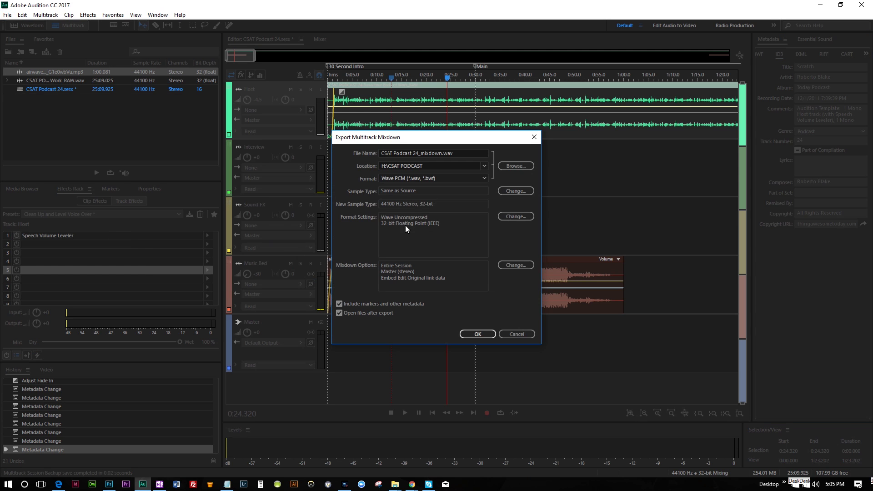
left_click(419, 156)
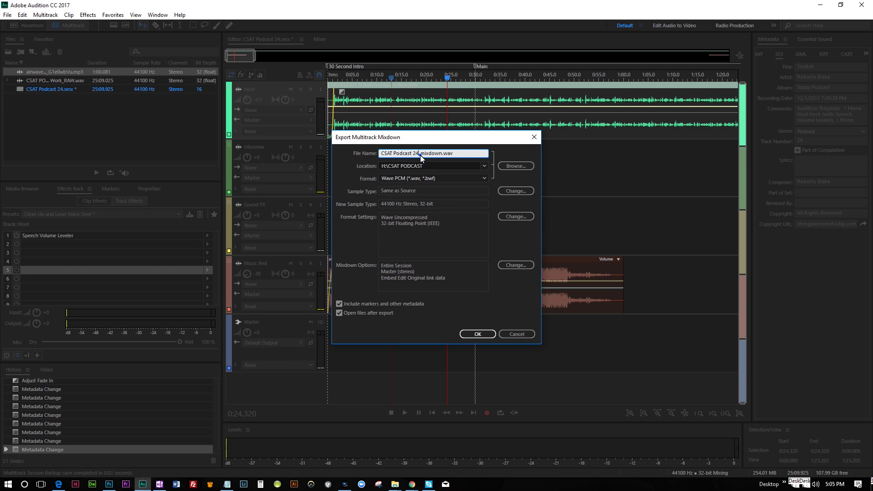
left_click_drag(438, 155, 443, 155)
key("BackSpace")
type(".")
left_click(478, 334)
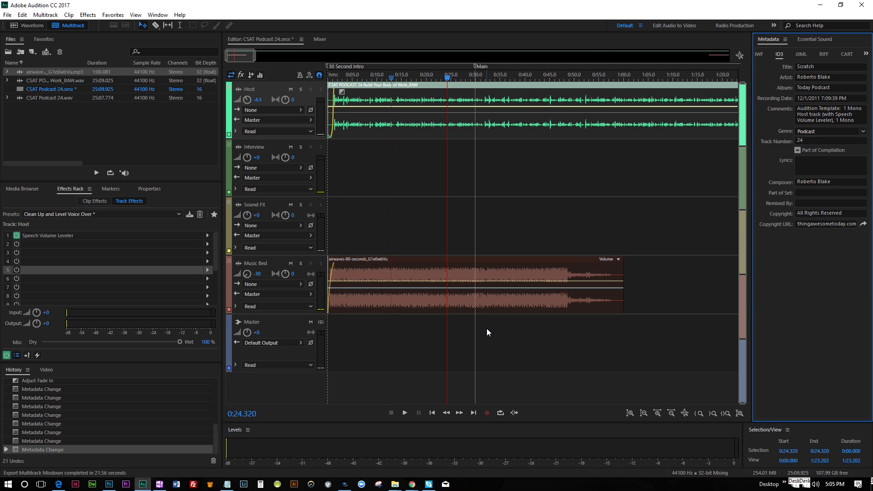
Step: Set up another multitrack mixdown export of the entire session with the format MP3 Audio
left_click(8, 15)
left_click(59, 184)
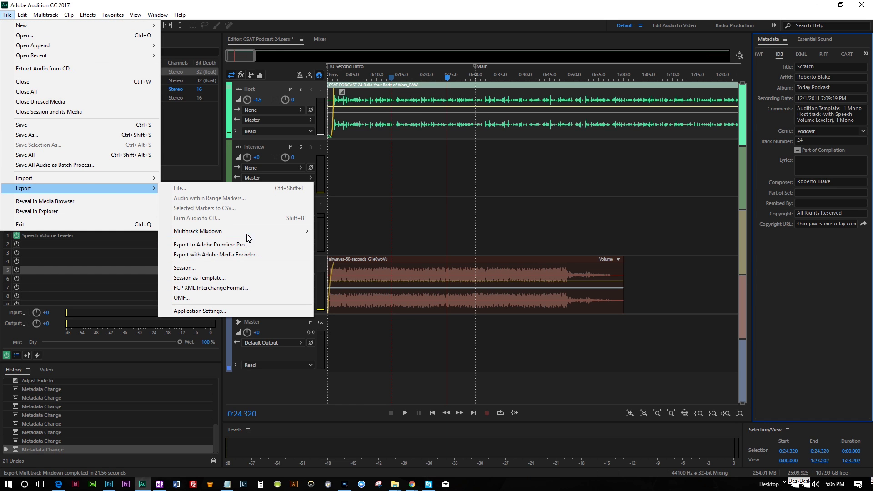
mouse_move(248, 233)
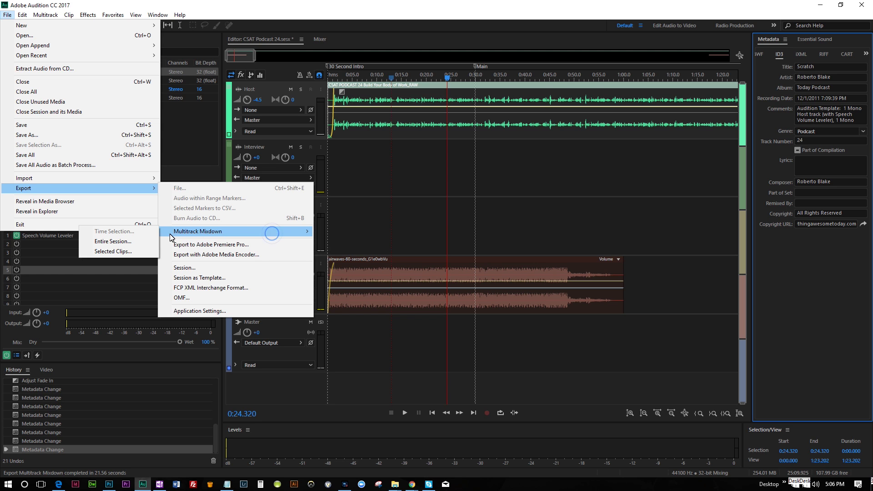
left_click(131, 242)
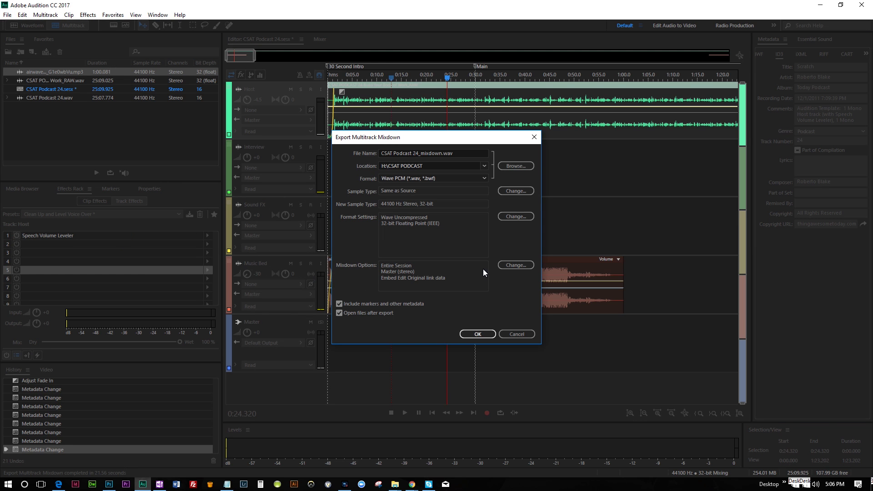
left_click(464, 179)
left_click(419, 288)
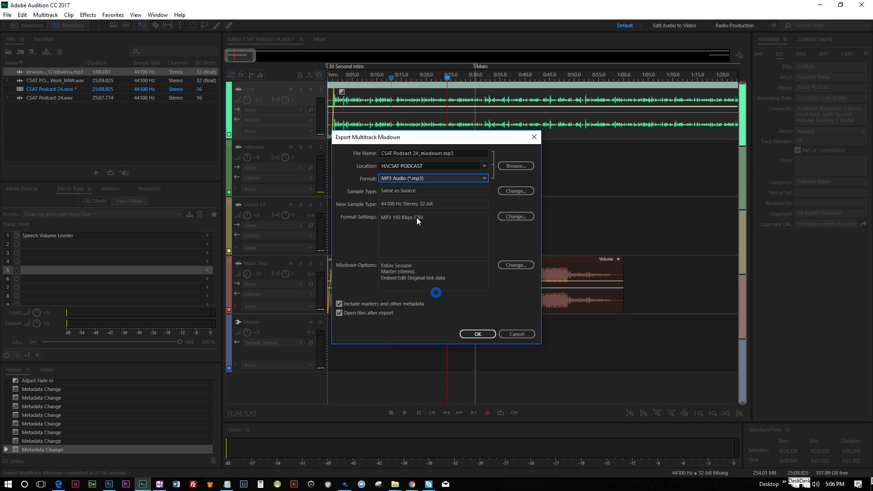
Step: Name the MP3 mixdown "CSAT Podcast 24.mp3" and export it
left_click(422, 152)
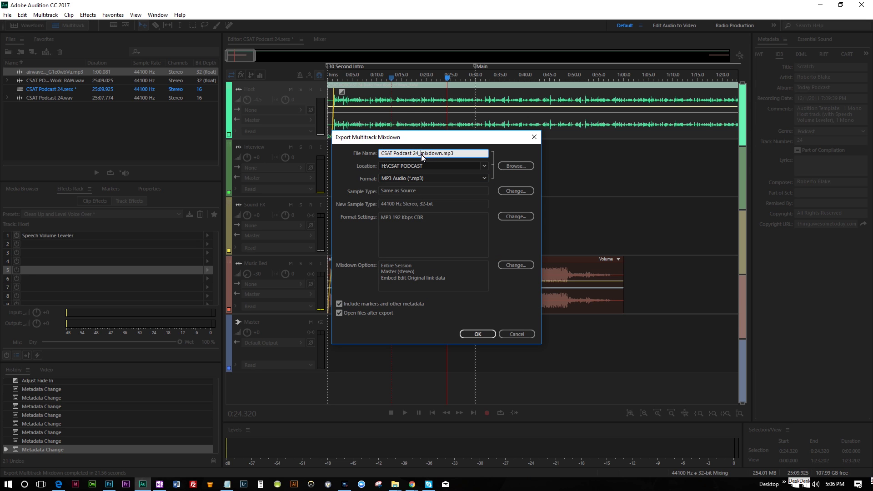
left_click_drag(420, 154, 442, 154)
key("BackSpace")
key("BackSpace")
left_click(478, 334)
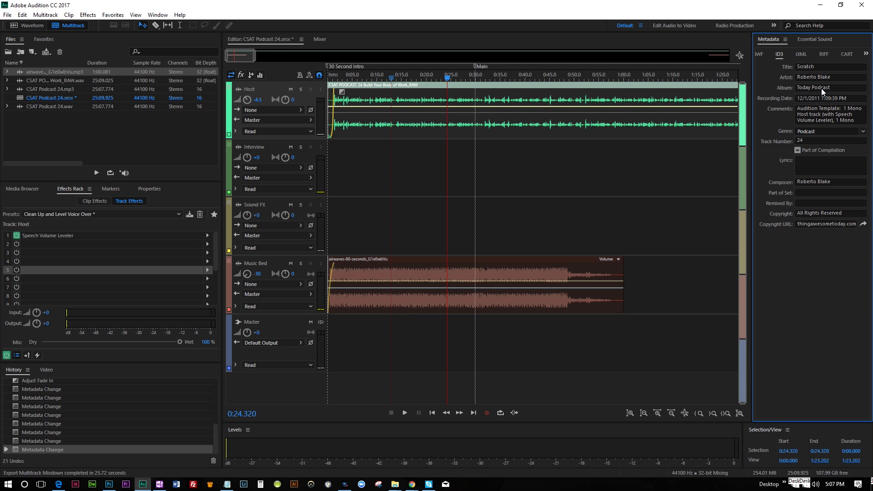
Step: Review the full ID3 title text in the session's metadata back to its beginning
double_click(820, 66)
type("Your Body of Work from")
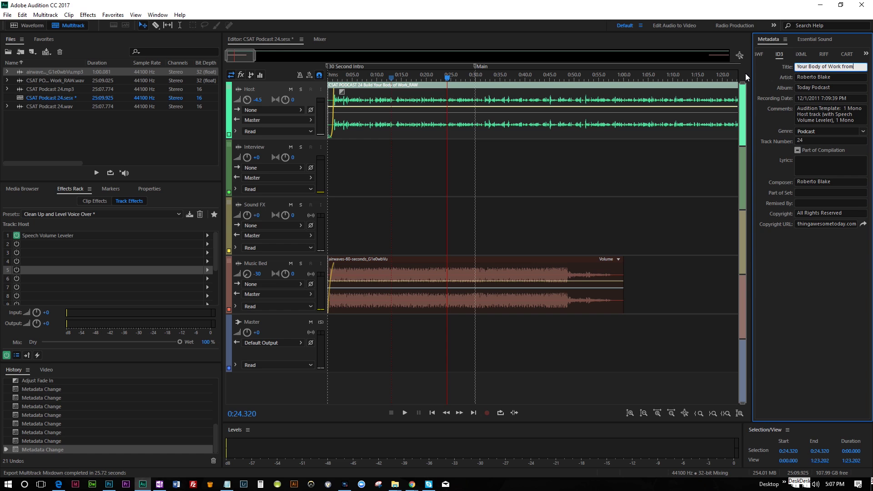
key("ctrl+Left")
key("ctrl+Left")
key("ctrl+Left")
key("ctrl+Left")
key("ctrl+Left")
key("ctrl+Left")
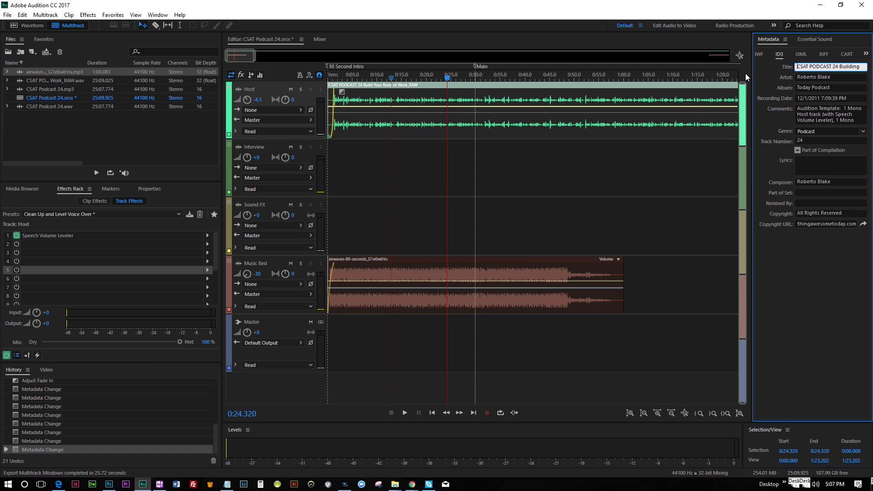